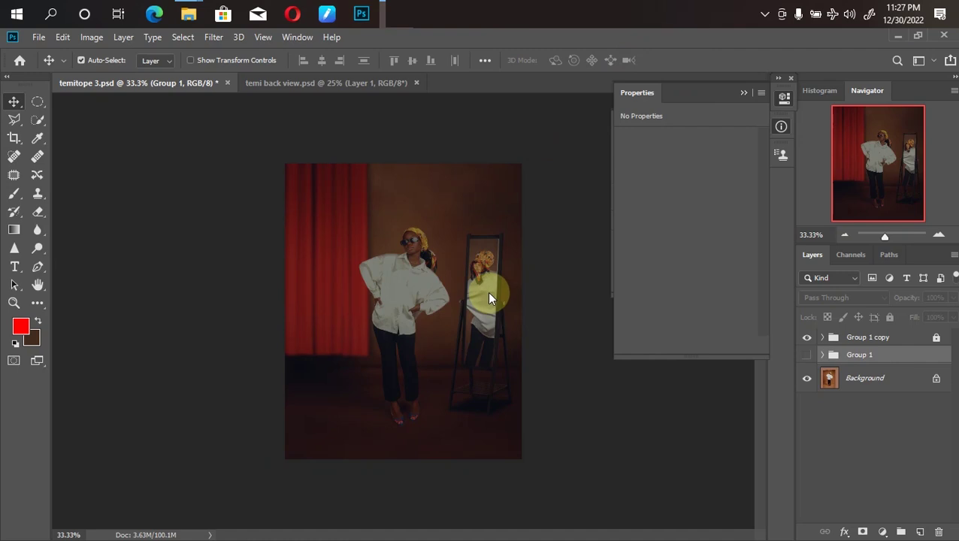
View the temi back view.psd document and return to temitope 3.psd
left_click(300, 82)
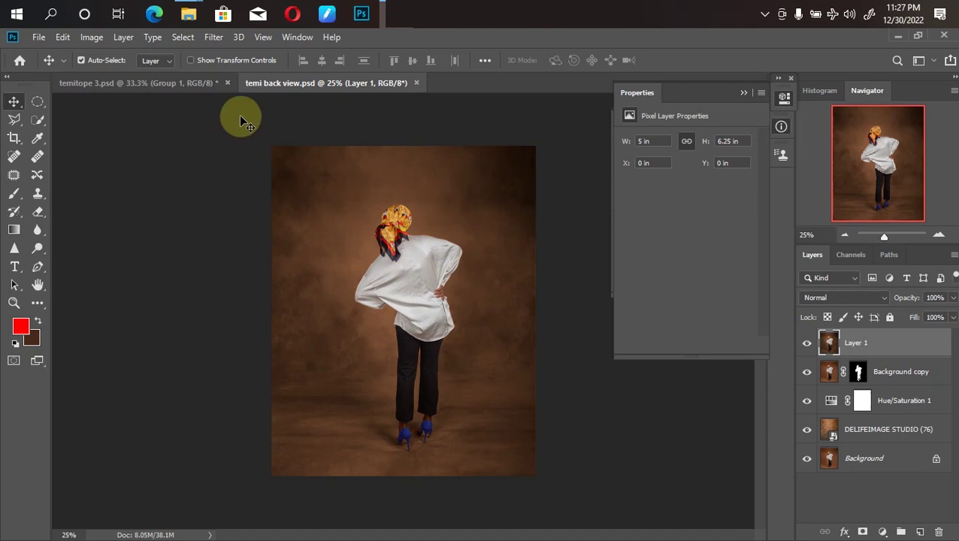
left_click(174, 82)
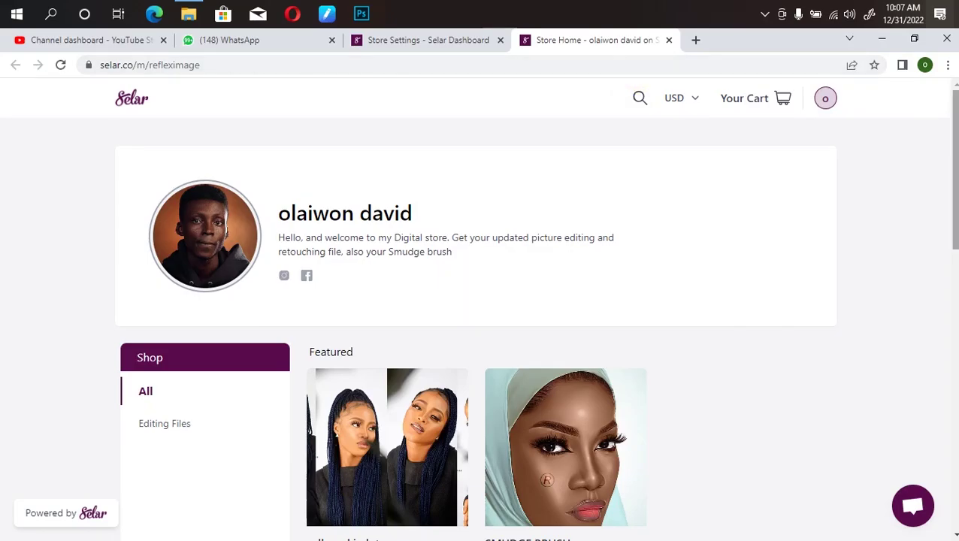
Browse the editing files and courses offered in the Selar store in the web browser
scroll(914, 133, "down", 3)
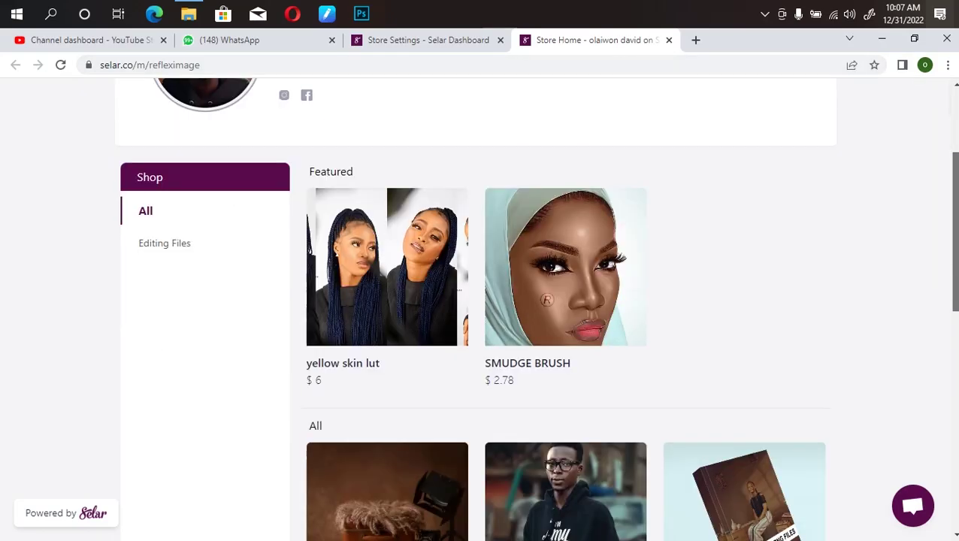
scroll(727, 252, "down", 4)
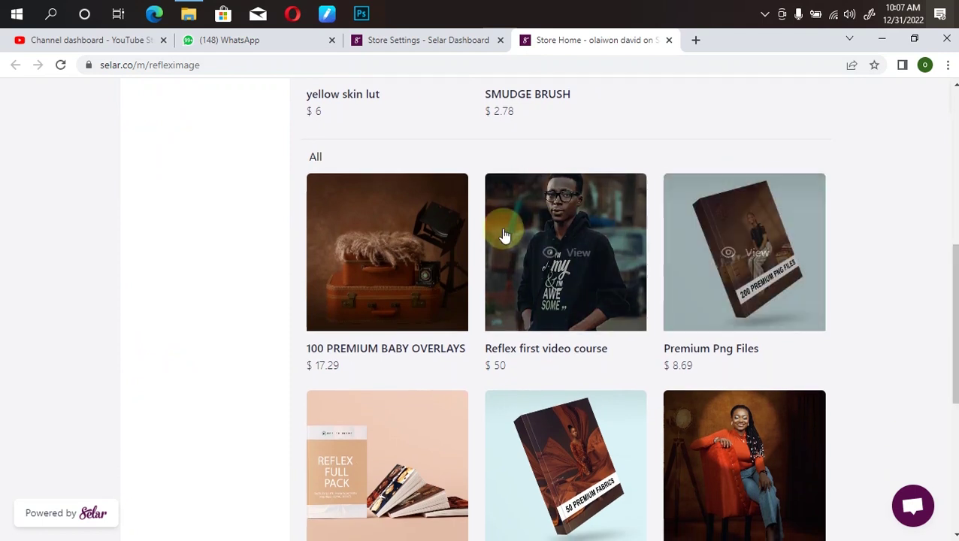
left_click(541, 253)
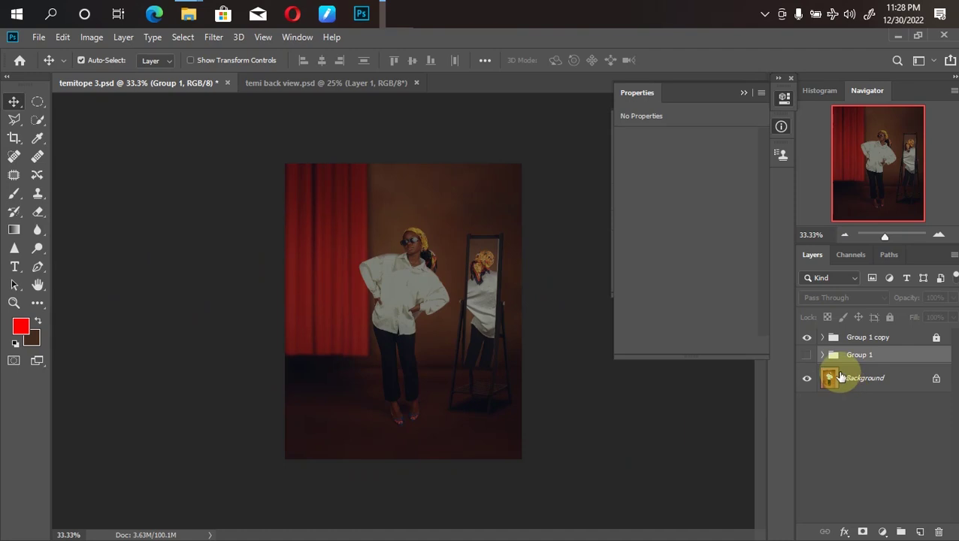
Compare the finished composite with the original photo, leaving Group 1 copy hidden and Group 1 shown
left_click(806, 337)
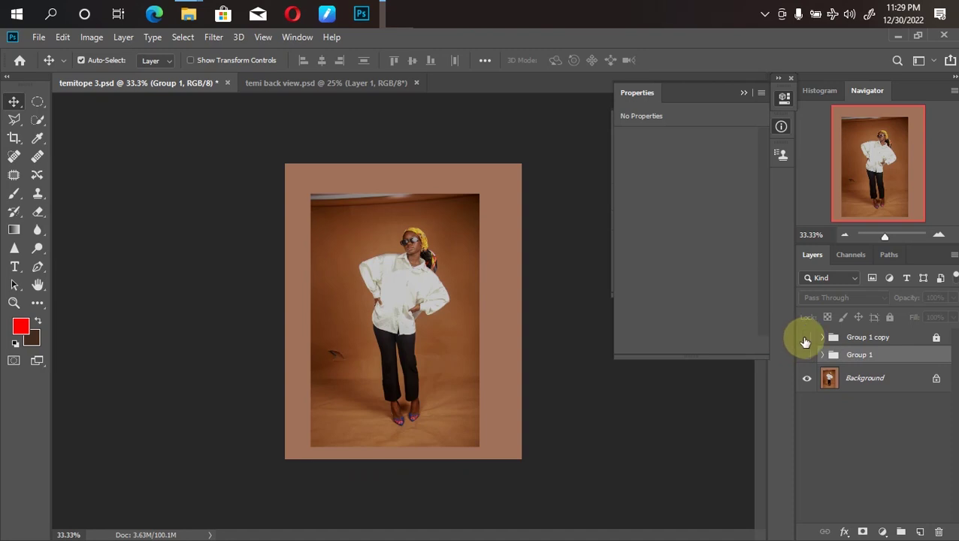
left_click(806, 338)
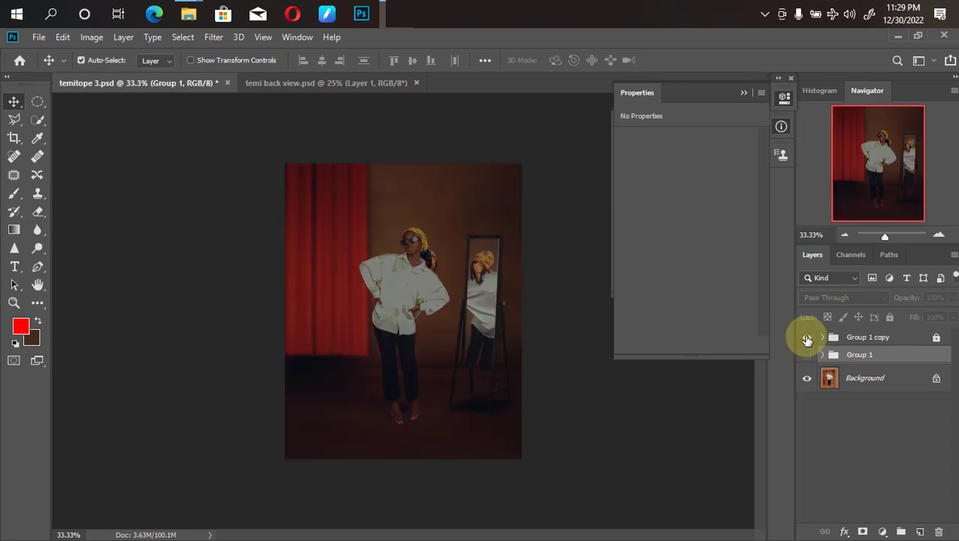
left_click(806, 338)
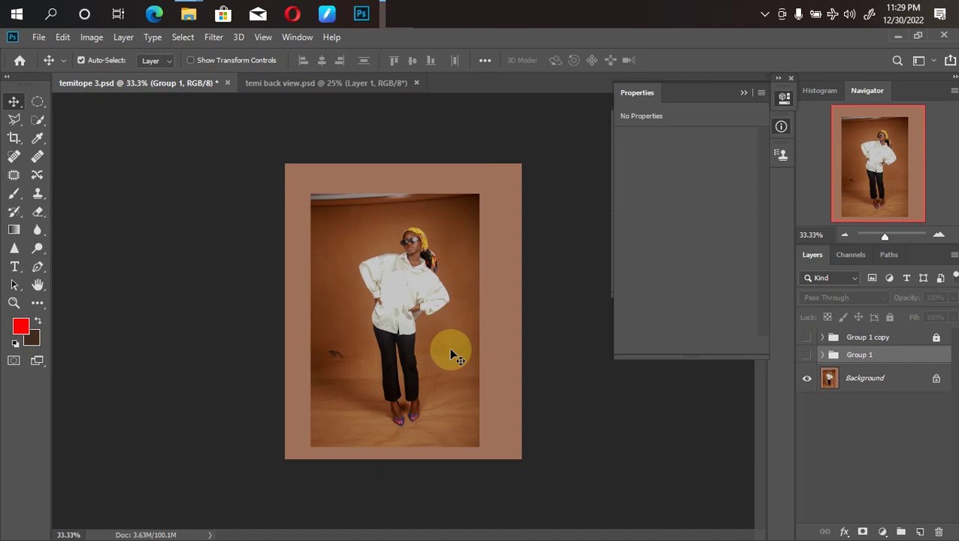
left_click(807, 361)
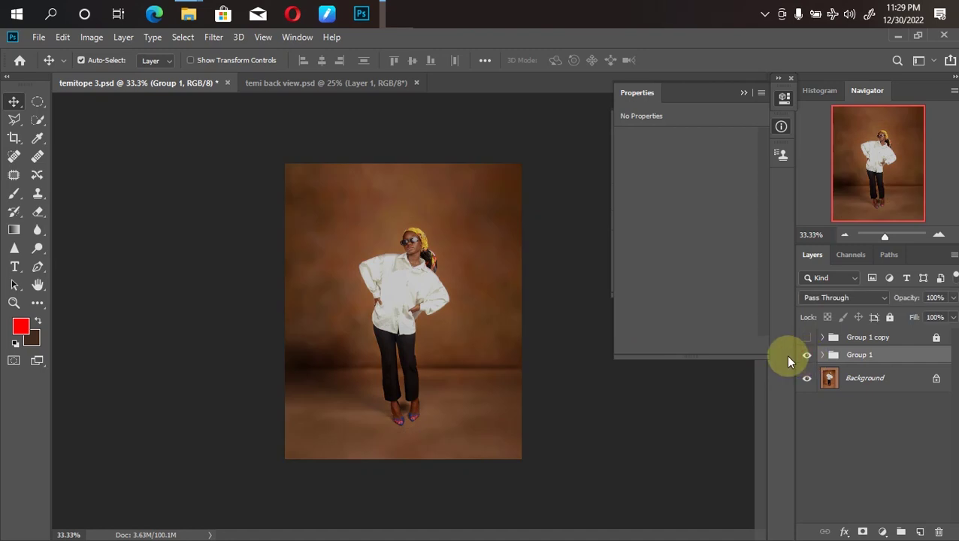
Expand Group 1 and compare the image with and without the DELIFEIMAGE STUDIO (76) backdrop layer
left_click(824, 359)
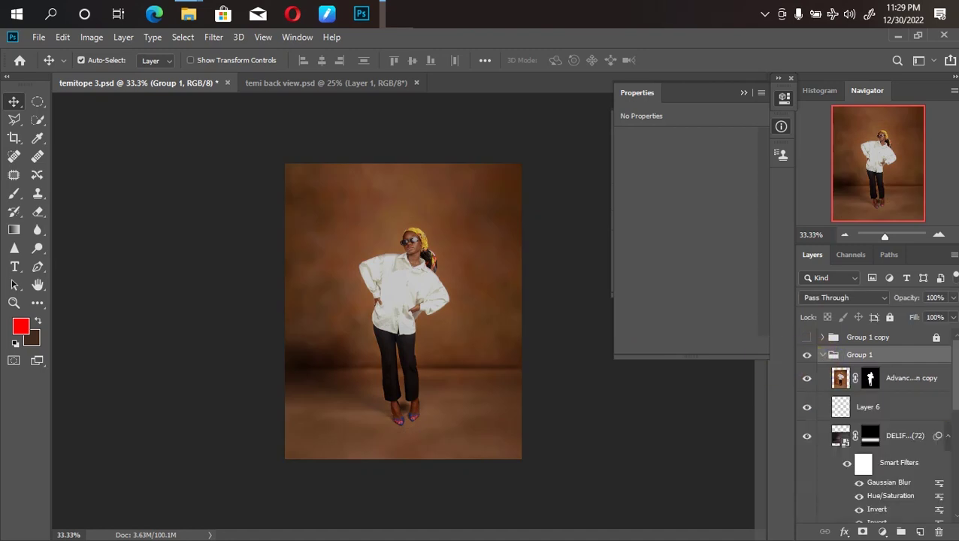
scroll(953, 418, "down", 1)
scroll(953, 420, "down", 1)
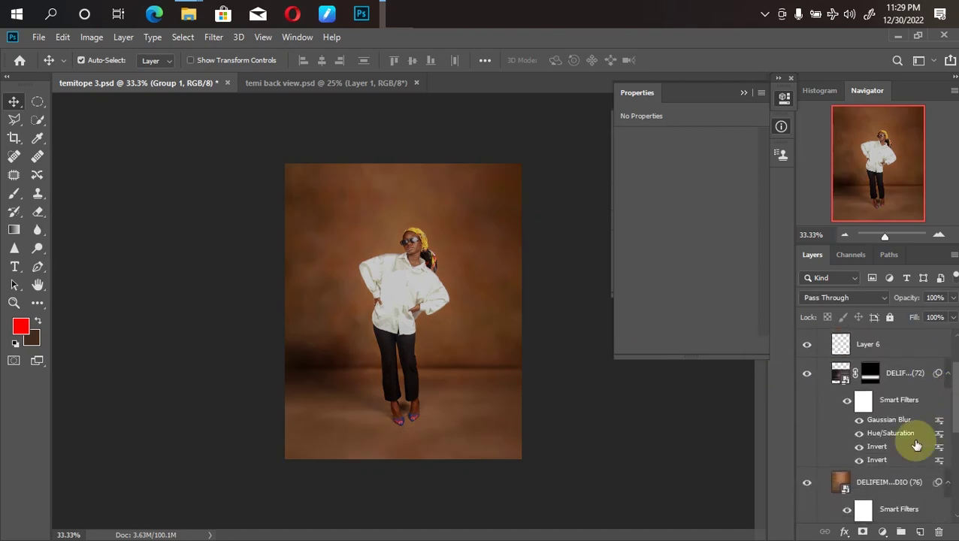
left_click(806, 483)
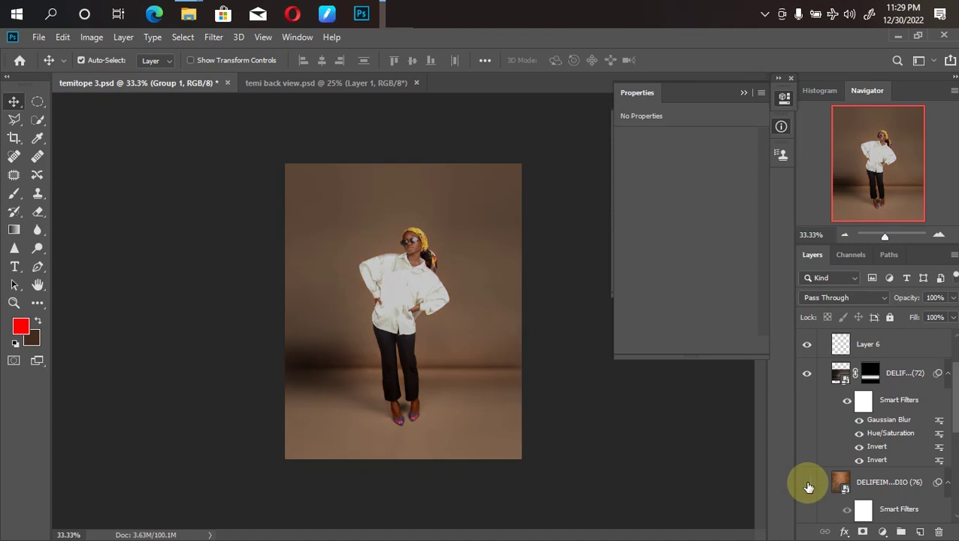
left_click(807, 483)
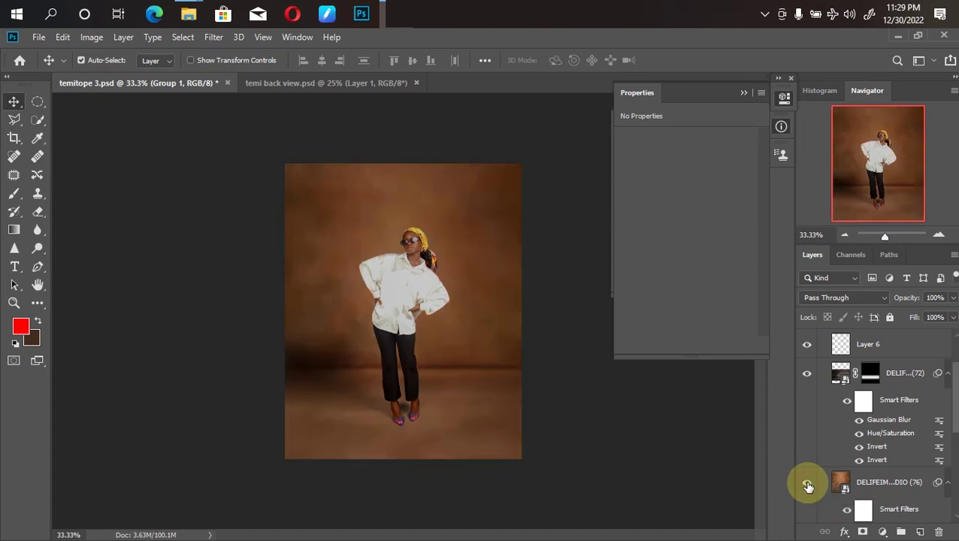
left_click(879, 490)
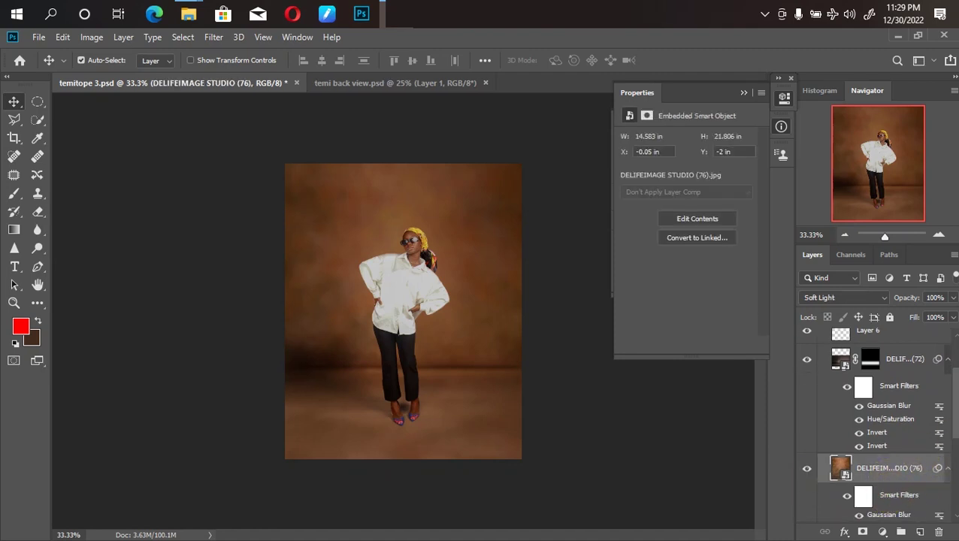
scroll(864, 332, "up", 2)
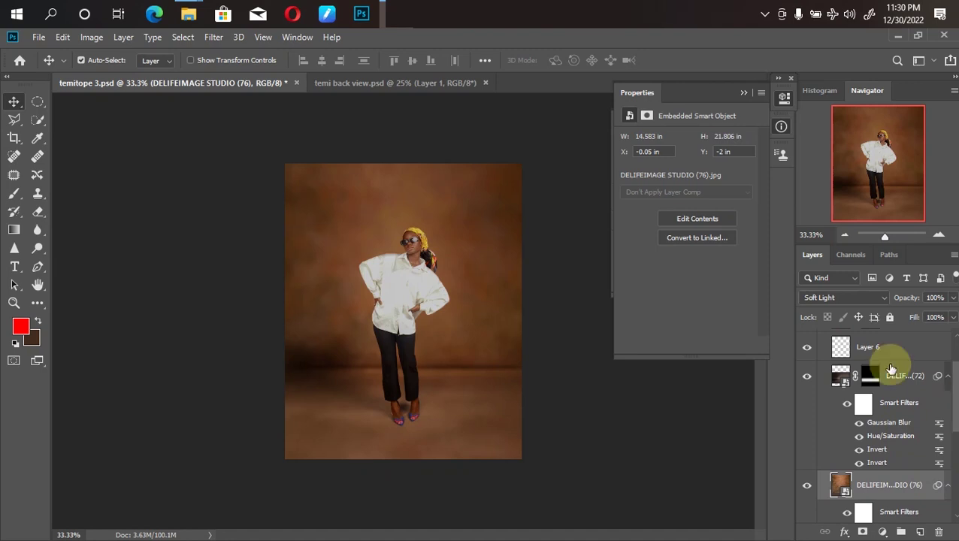
Place the standing mirror image 271 from the png folder directly above the DELIFEIMAGE STUDIO (72) layer
left_click(912, 373)
scroll(875, 375, "up", 2)
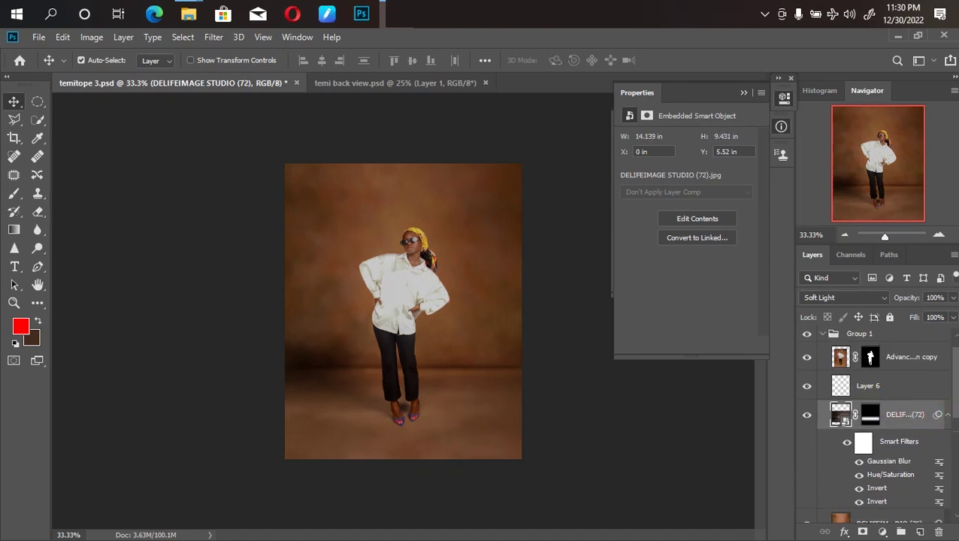
mouse_move(192, 17)
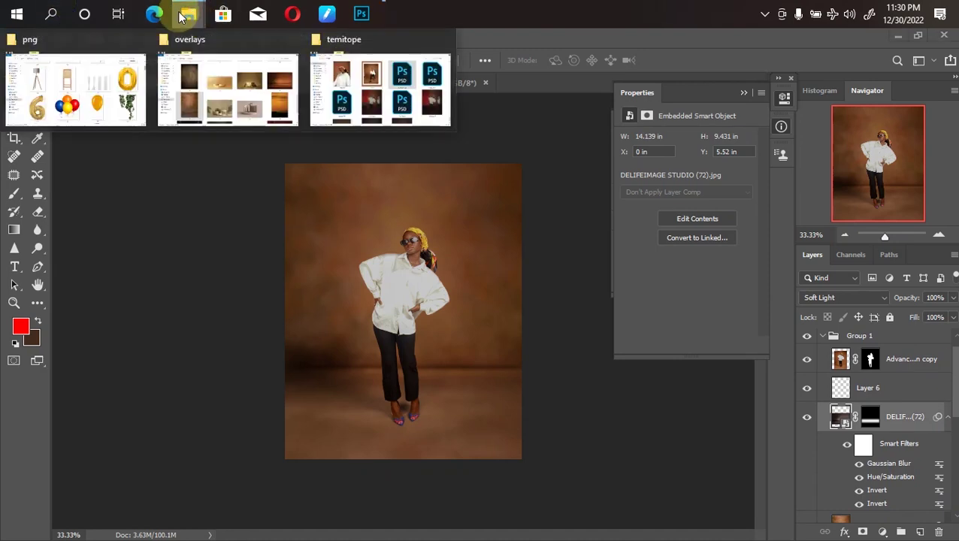
left_click(126, 79)
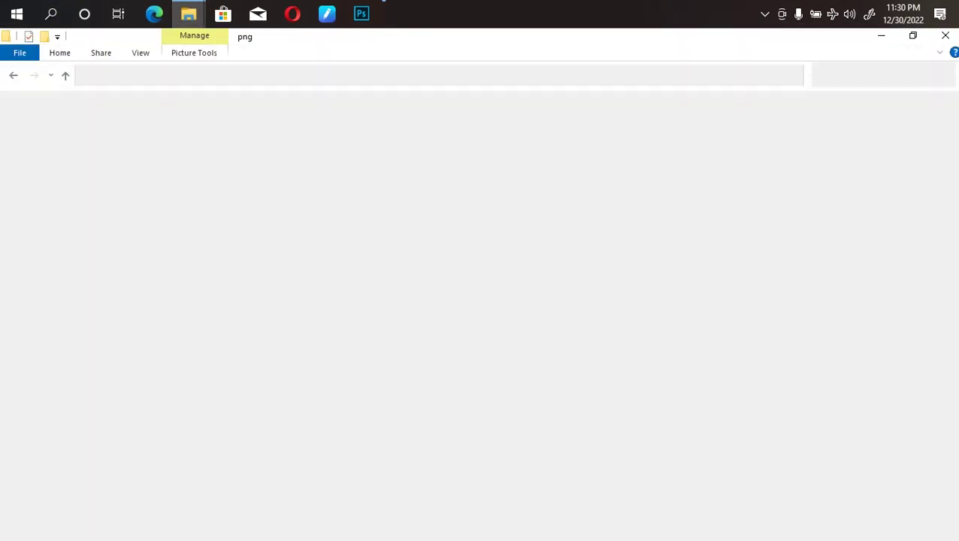
left_click_drag(954, 150, 954, 488)
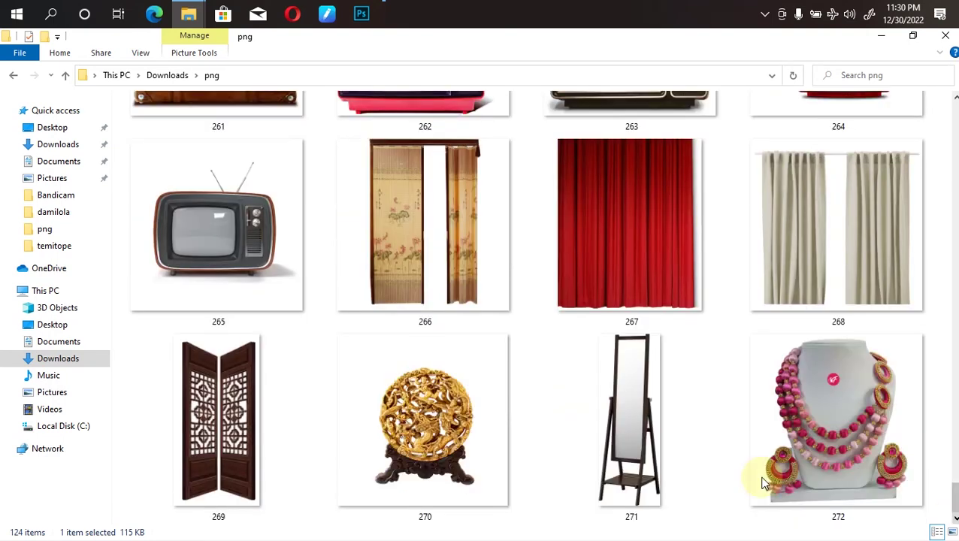
left_click(651, 462)
left_click_drag(626, 450, 492, 373)
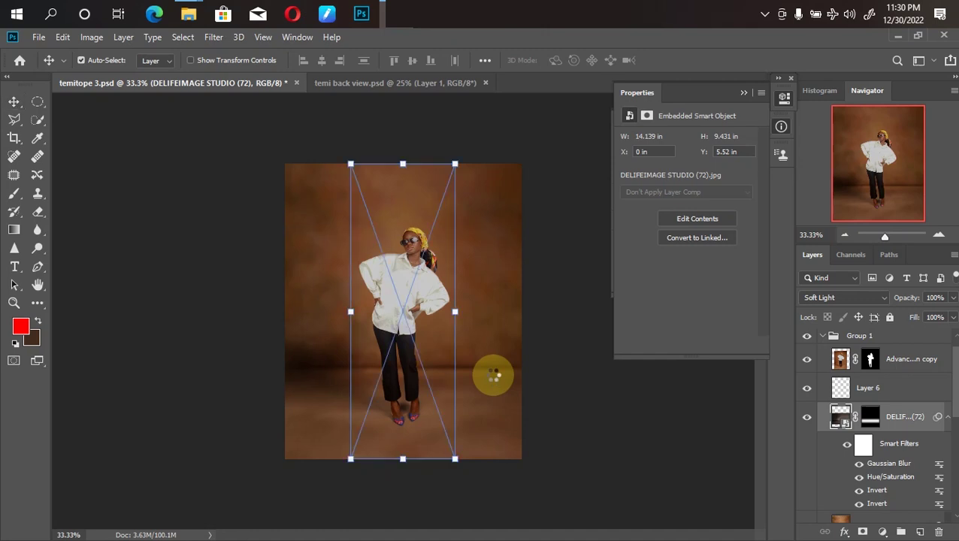
Scale the mirror to about 40% and stand it on the floor beside the woman's bent elbow, near the backdrop's edge
left_click_drag(351, 164, 443, 274)
left_click_drag(450, 338, 502, 277)
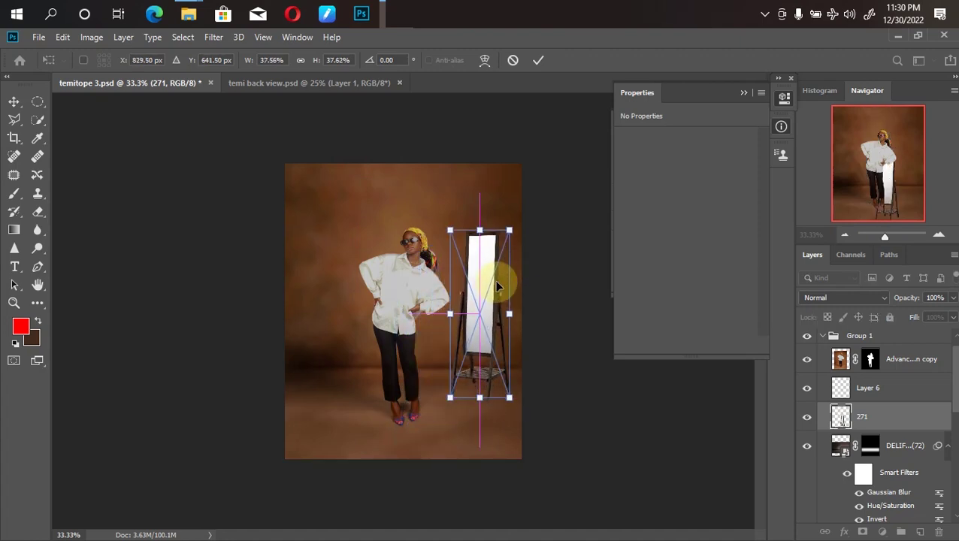
left_click_drag(514, 317, 483, 330)
left_click_drag(441, 210, 444, 234)
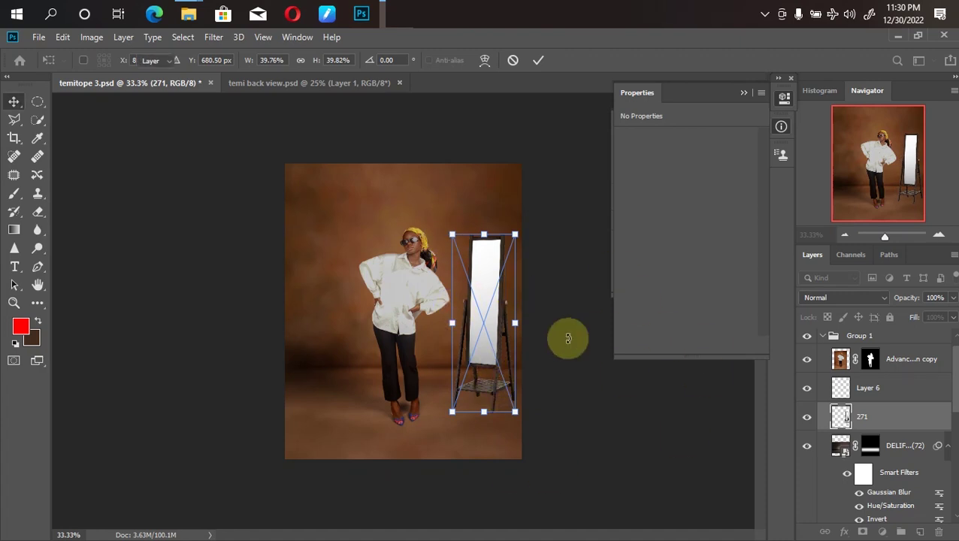
key("Return")
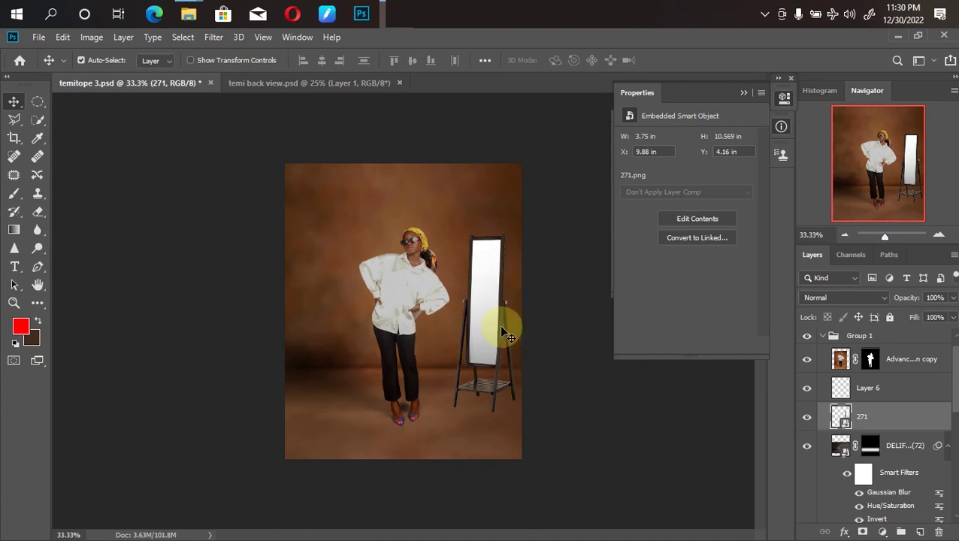
left_click_drag(485, 368, 496, 374)
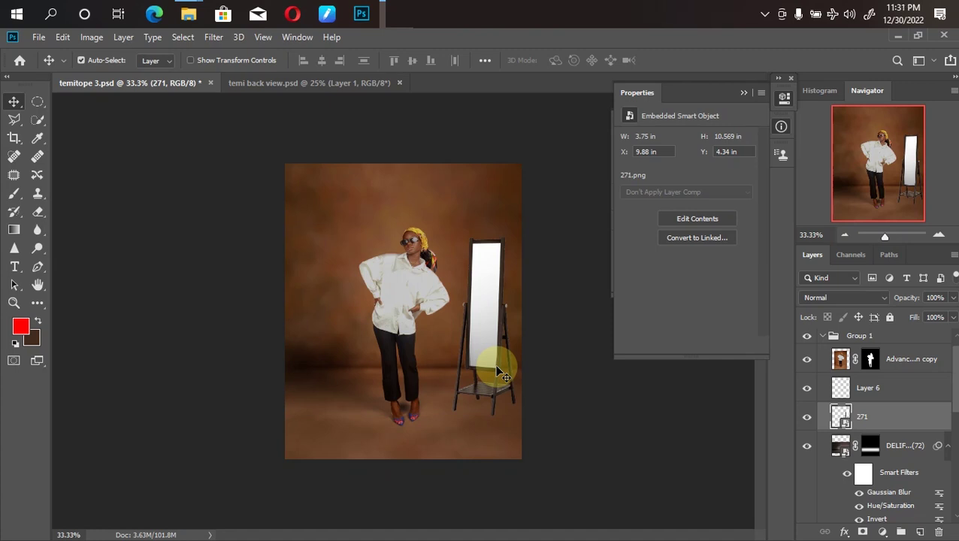
Select the mirror's outline from layer 271 and add a layer mask from that selection
scroll(495, 370, "up", 5)
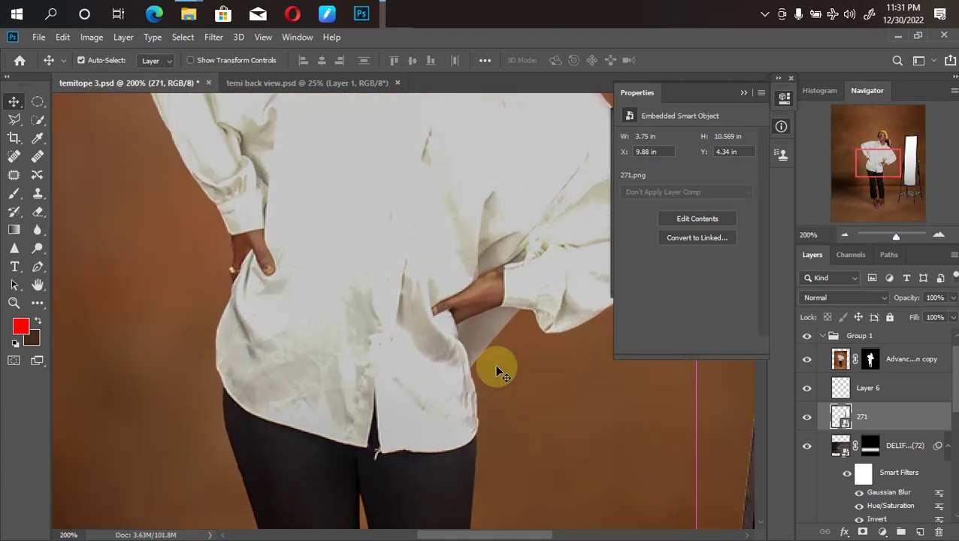
scroll(514, 525, "right", 5)
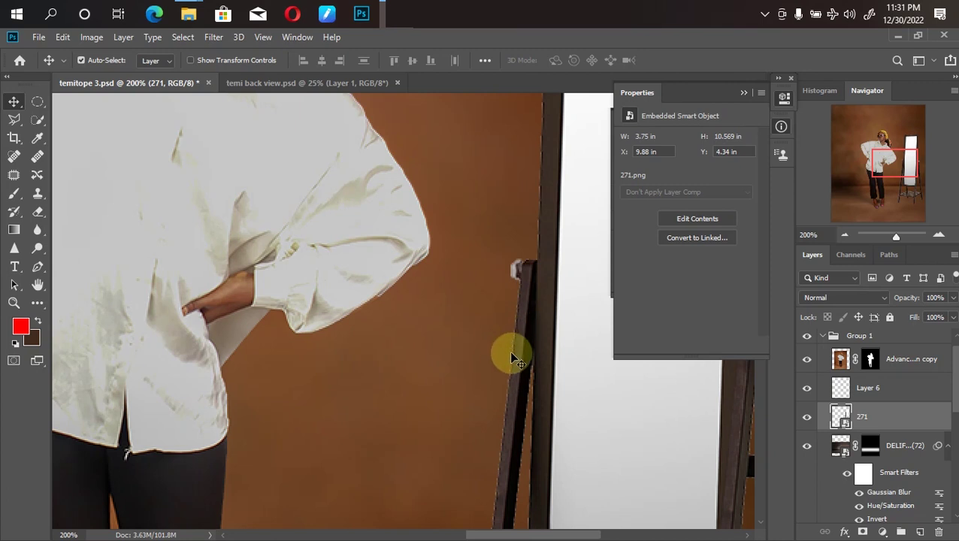
key("ctrl+minus")
key("ctrl+minus")
key("ctrl+minus")
key("ctrl+plus")
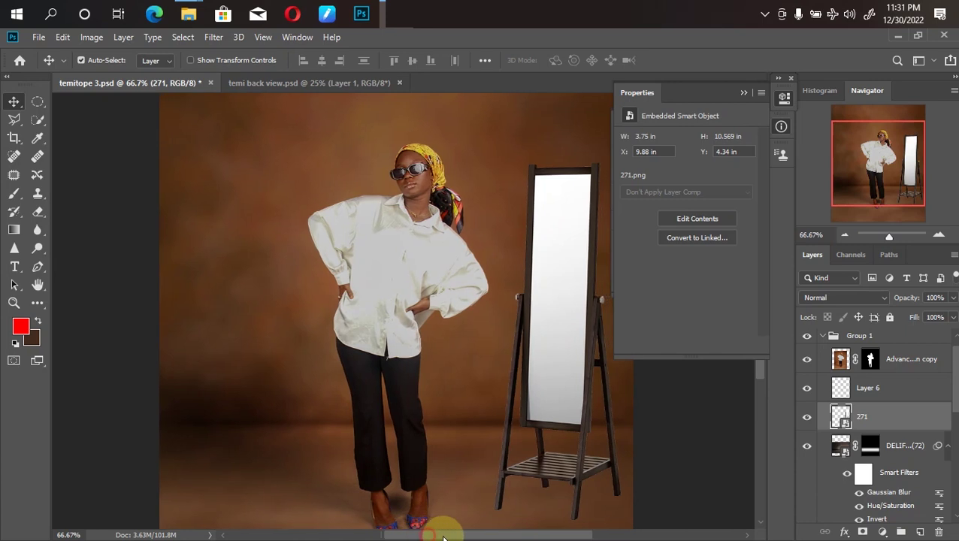
left_click_drag(433, 536, 463, 533)
key("ctrl+plus")
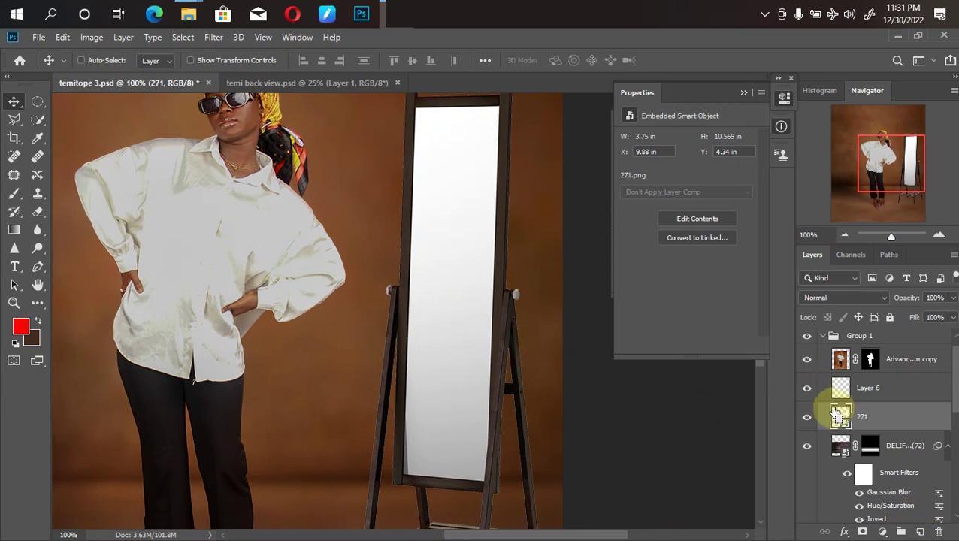
left_click(839, 416, "ctrl")
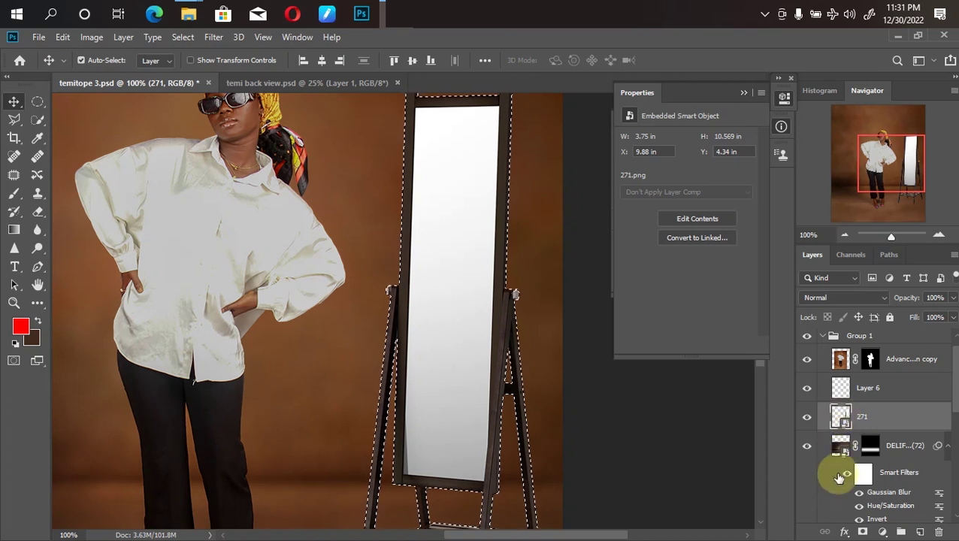
left_click(862, 532)
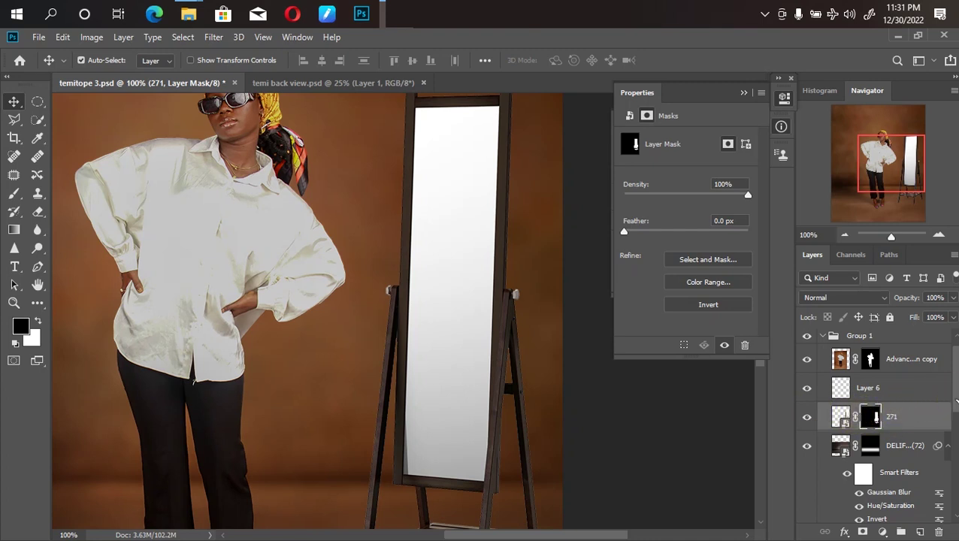
Refine the mask edge on mirror layer 271 by shifting it inward with Shift Edge at -86%
double_click(870, 418)
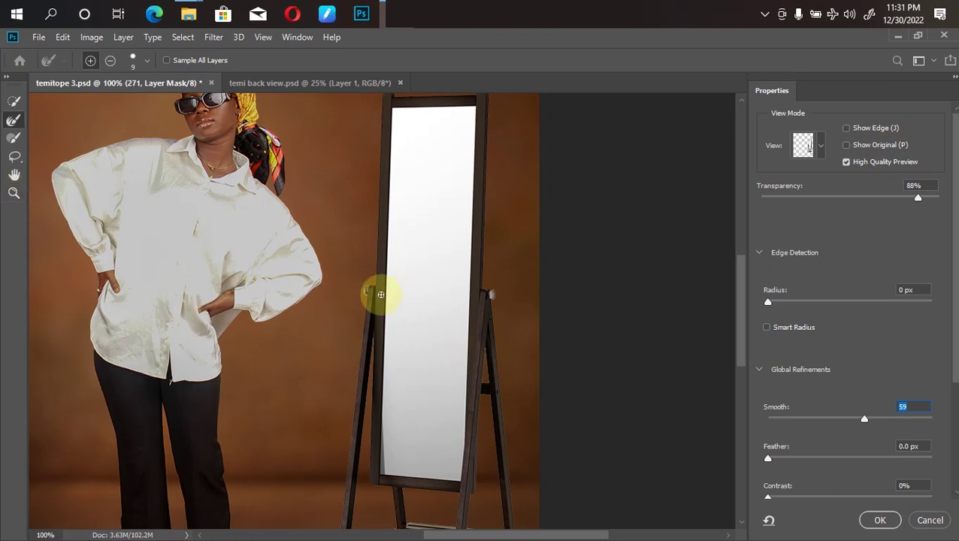
scroll(381, 295, "up", 2)
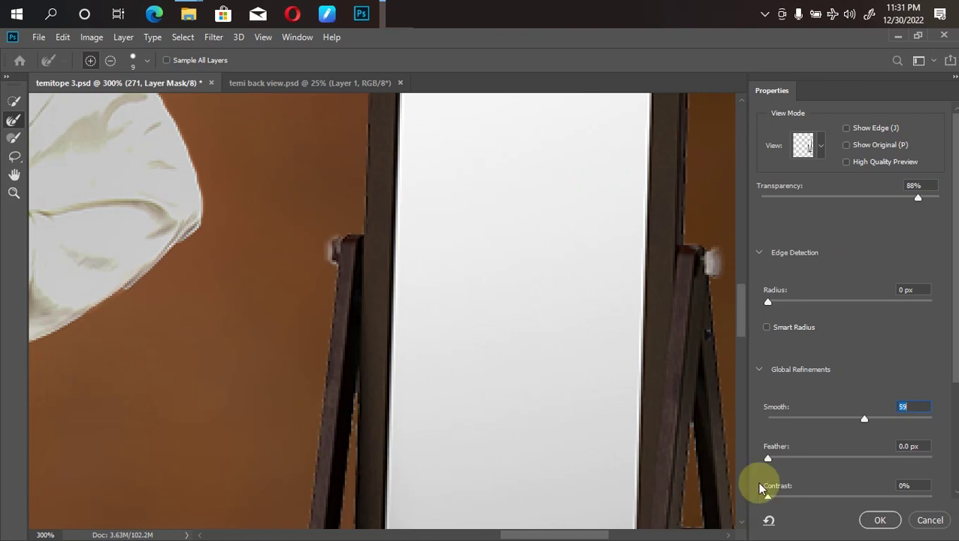
left_click_drag(955, 316, 955, 370)
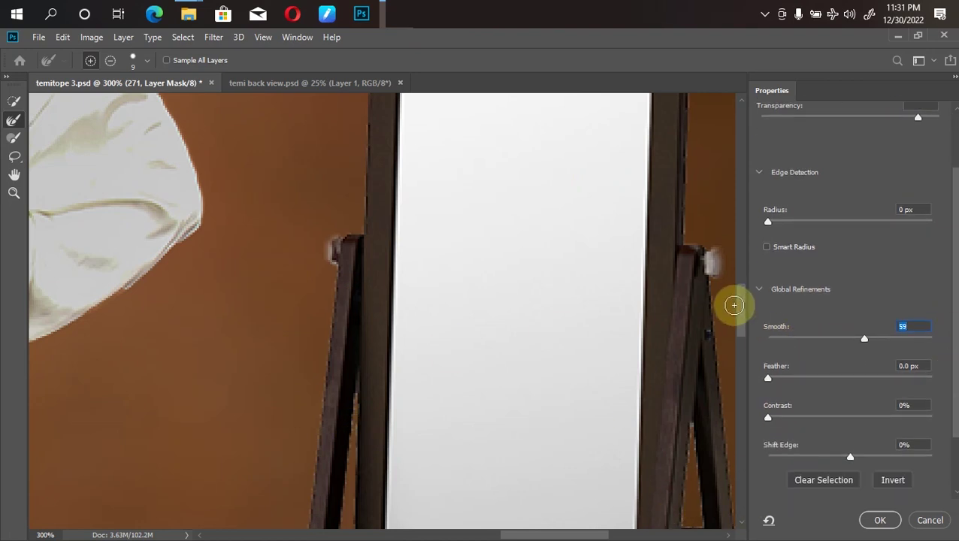
scroll(741, 321, "down", 3)
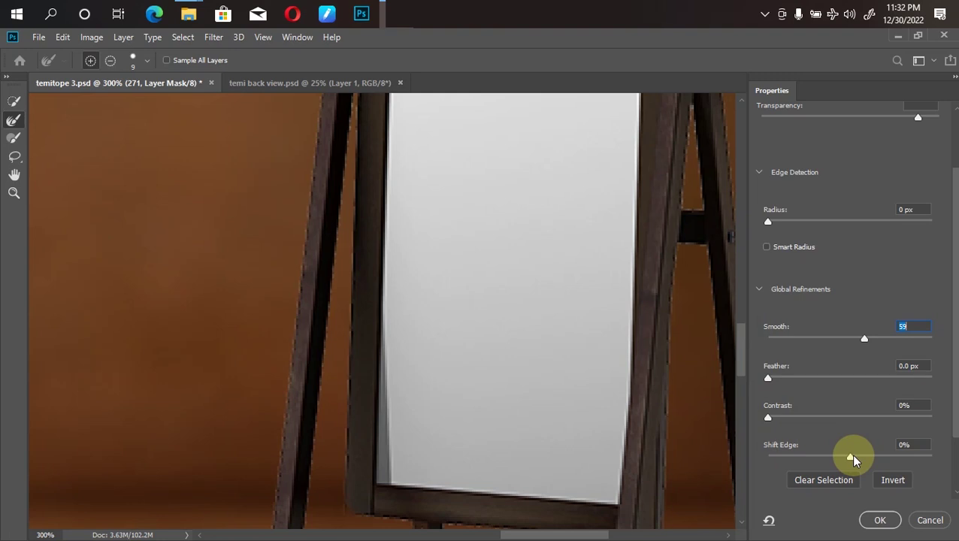
left_click_drag(852, 458, 781, 487)
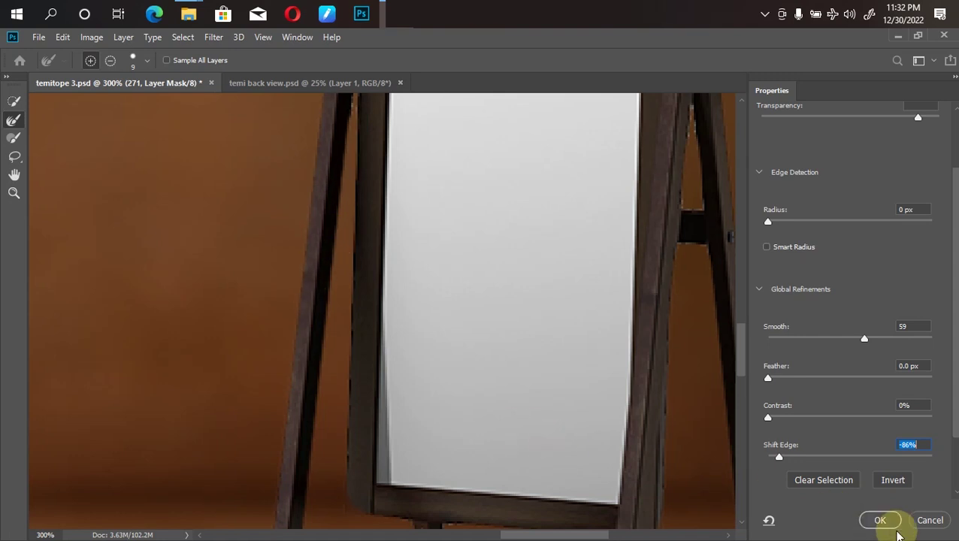
left_click(882, 523)
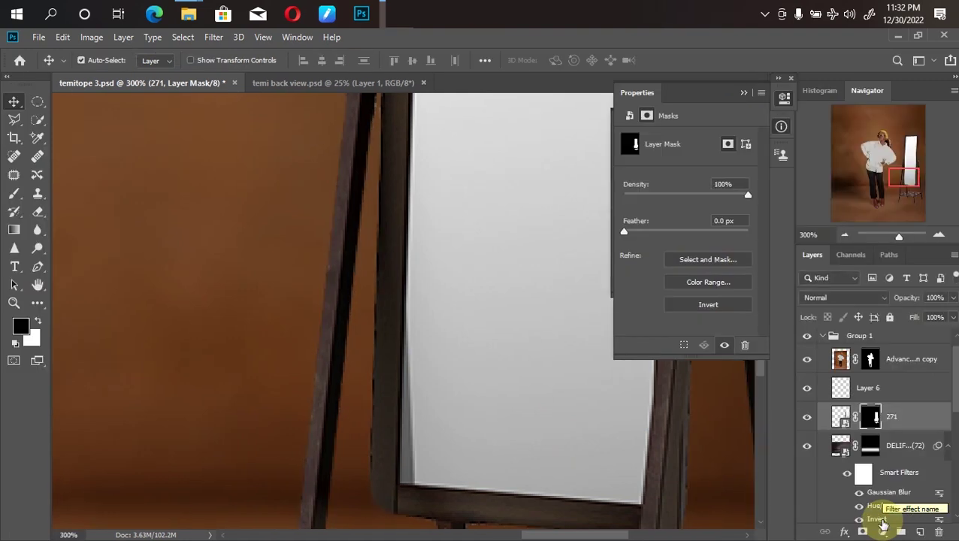
key("ctrl+0")
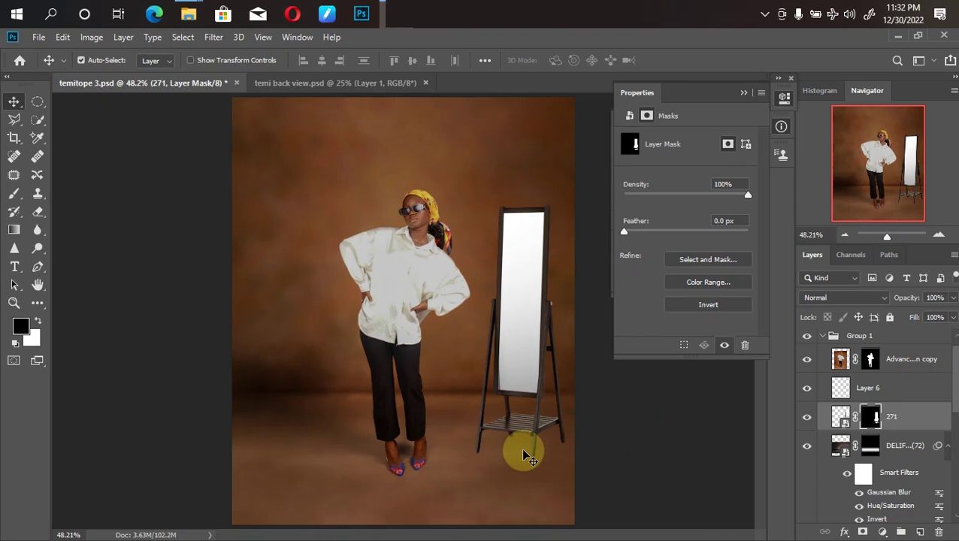
Create a new empty layer and place it directly beneath mirror layer 271
left_click(36, 273)
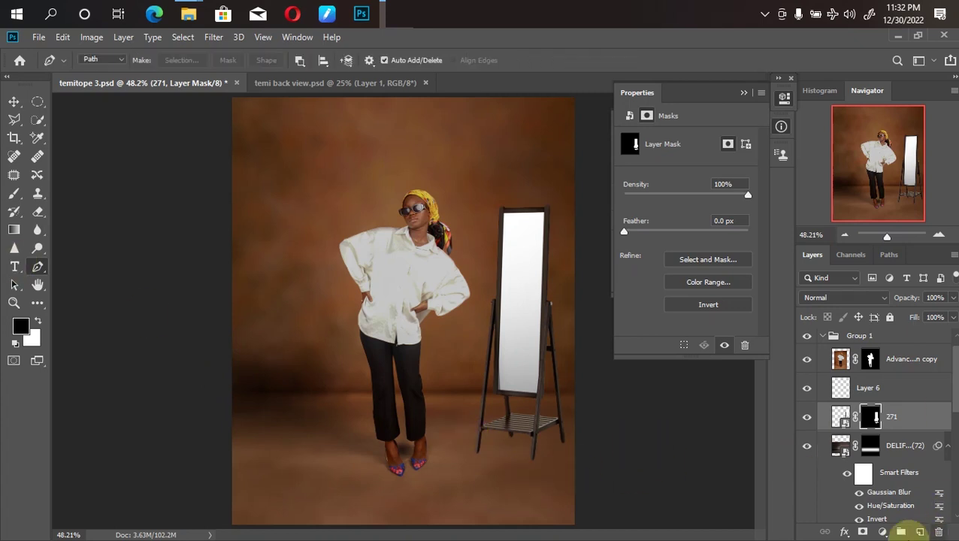
left_click(918, 532)
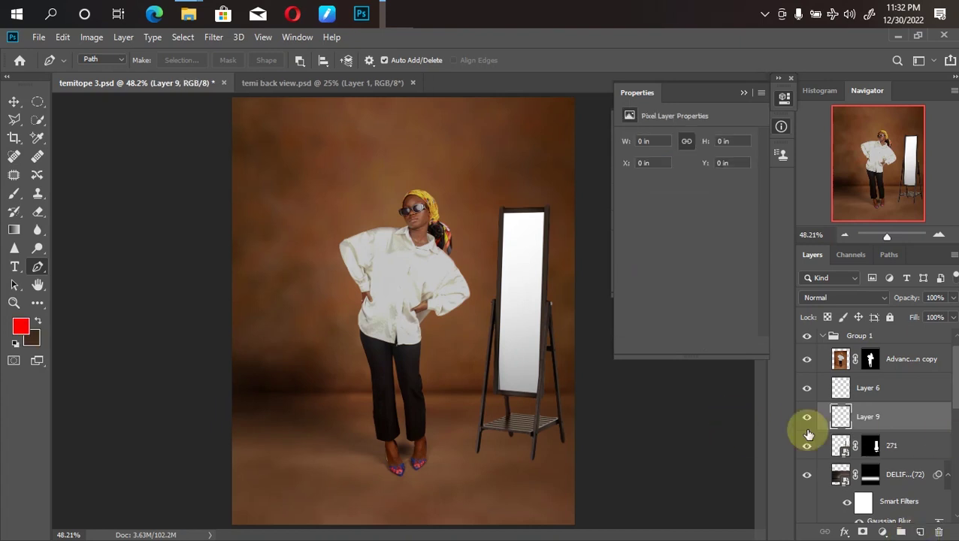
left_click_drag(851, 419, 866, 460)
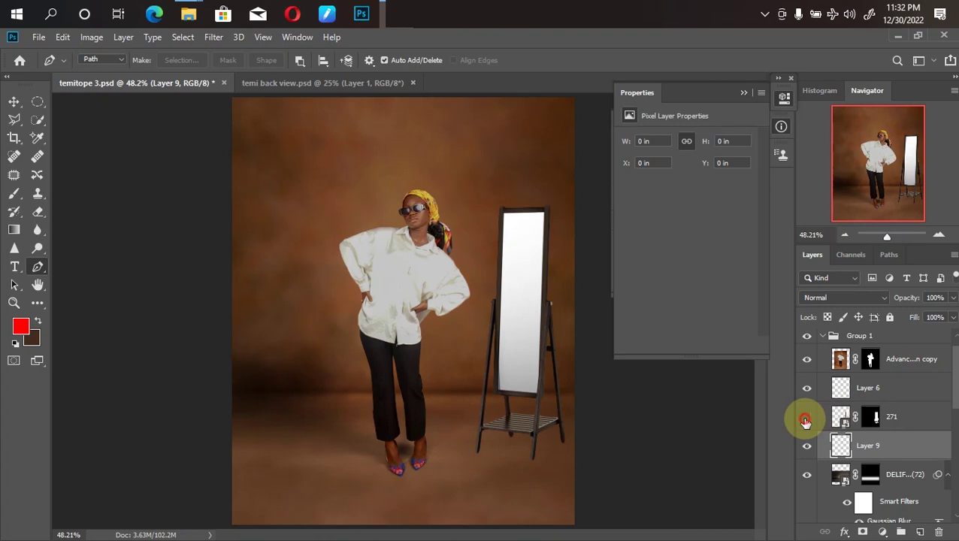
left_click(804, 418)
left_click(804, 419)
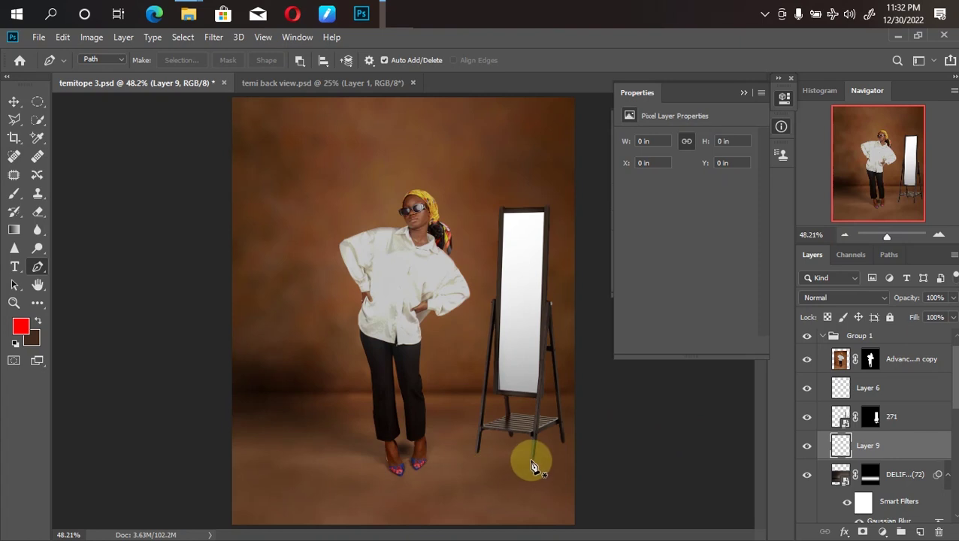
Draw a closed four-cornered Pen path on the floor connecting the feet of the mirror stand
left_click(532, 459)
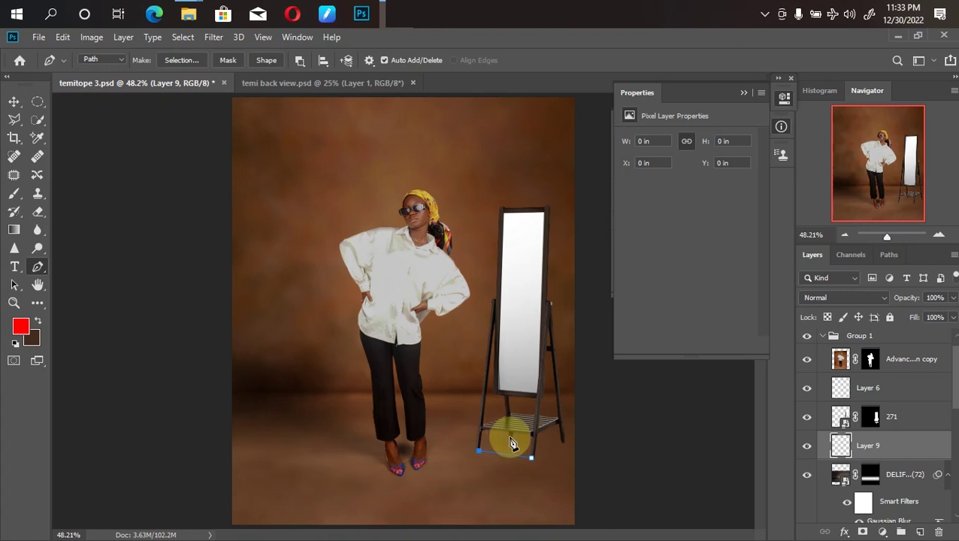
left_click(512, 436)
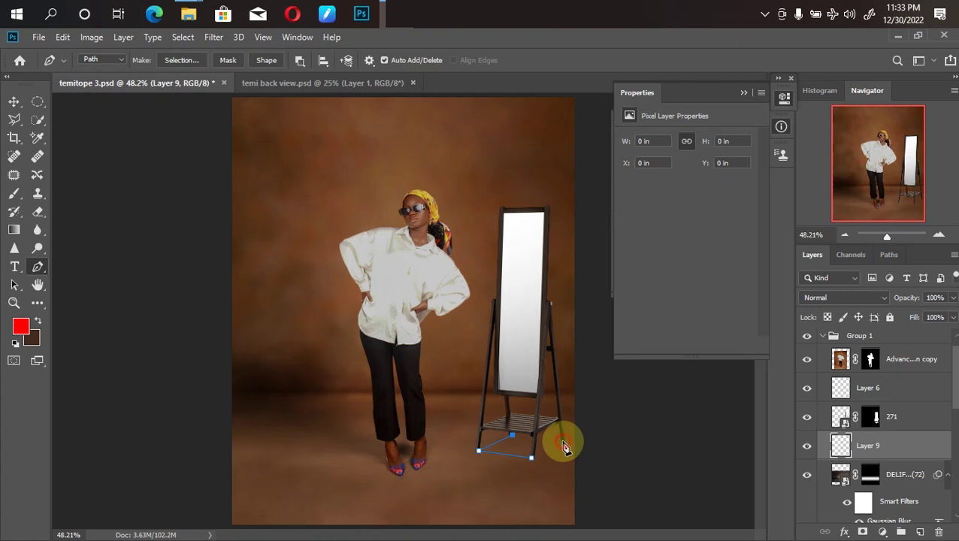
left_click(563, 441)
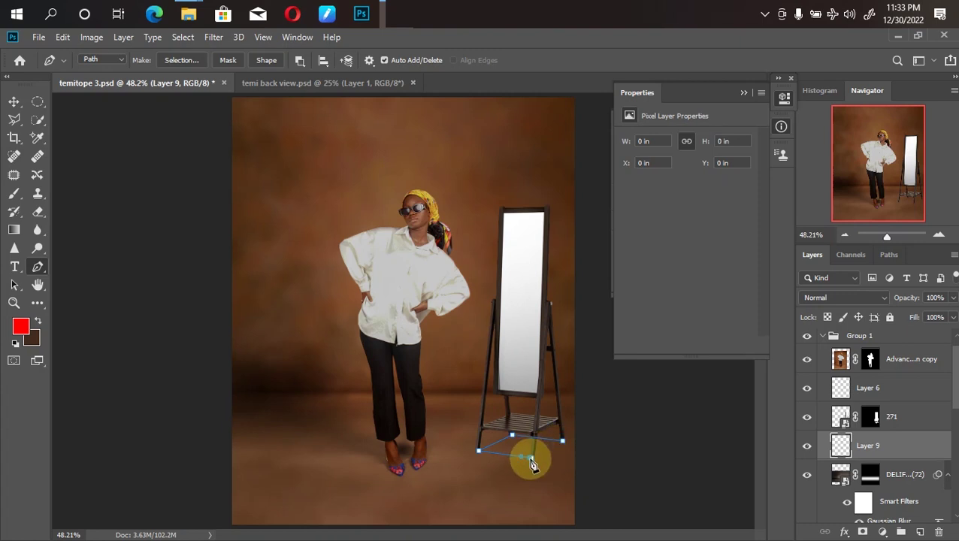
key("z")
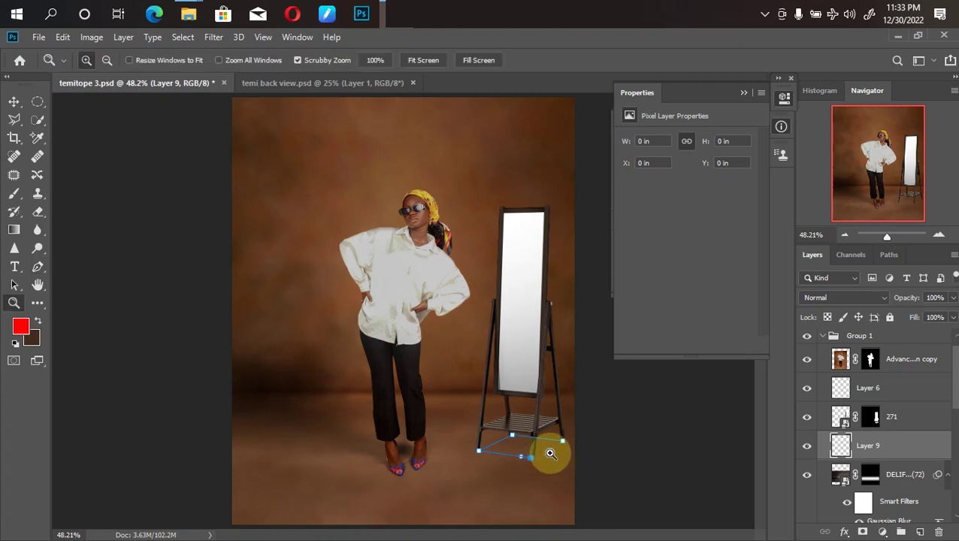
left_click(38, 268)
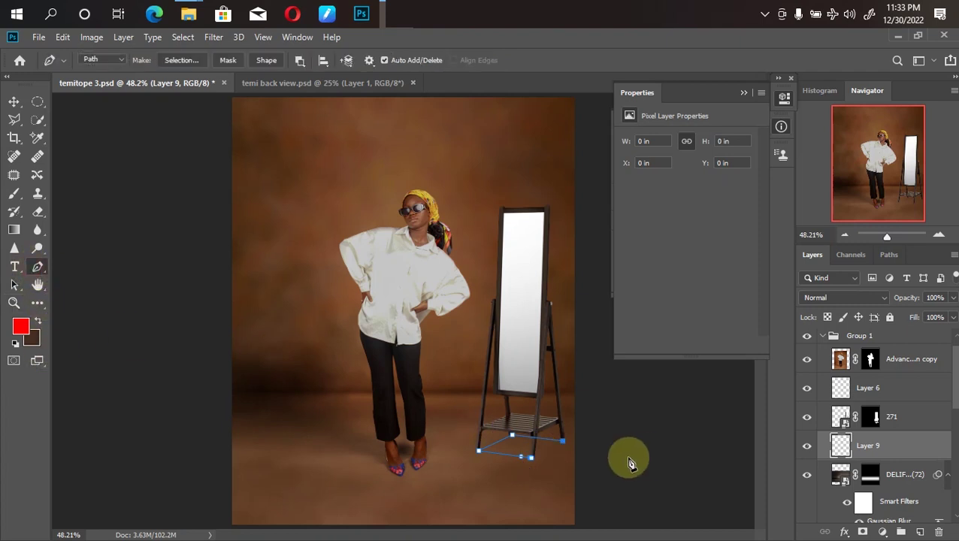
right_click(505, 452)
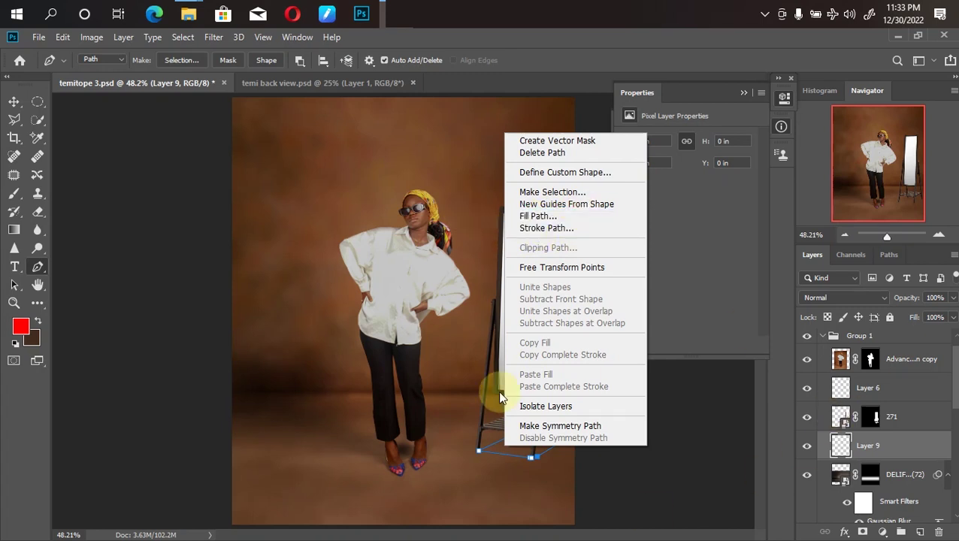
left_click(260, 297)
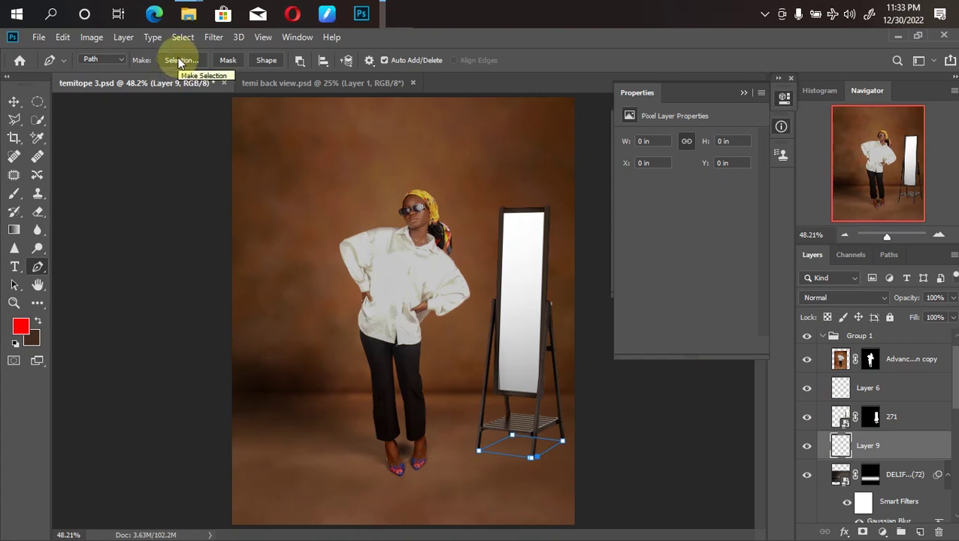
Convert the path to a selection with a 10-pixel feather and invert it to isolate the floor area between the mirror's feet
left_click(178, 61)
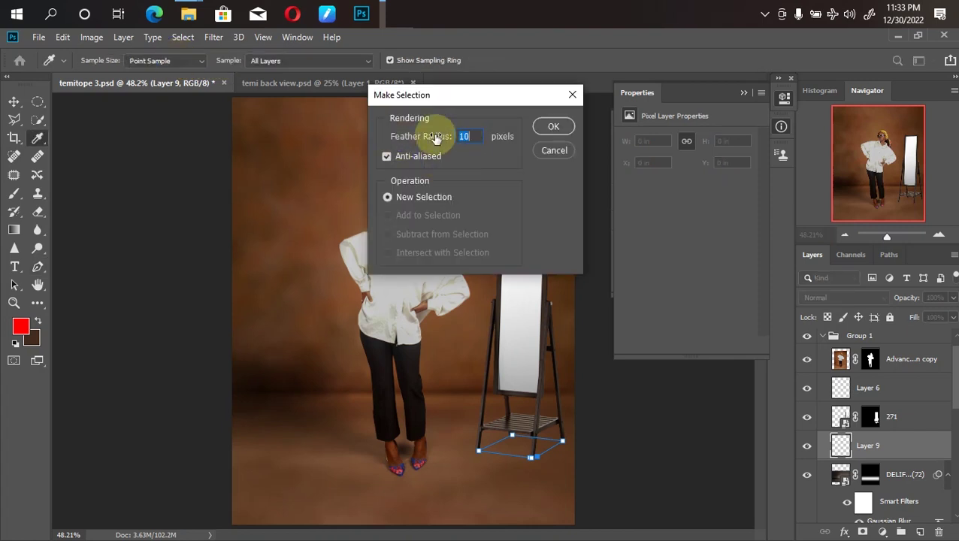
left_click(549, 125)
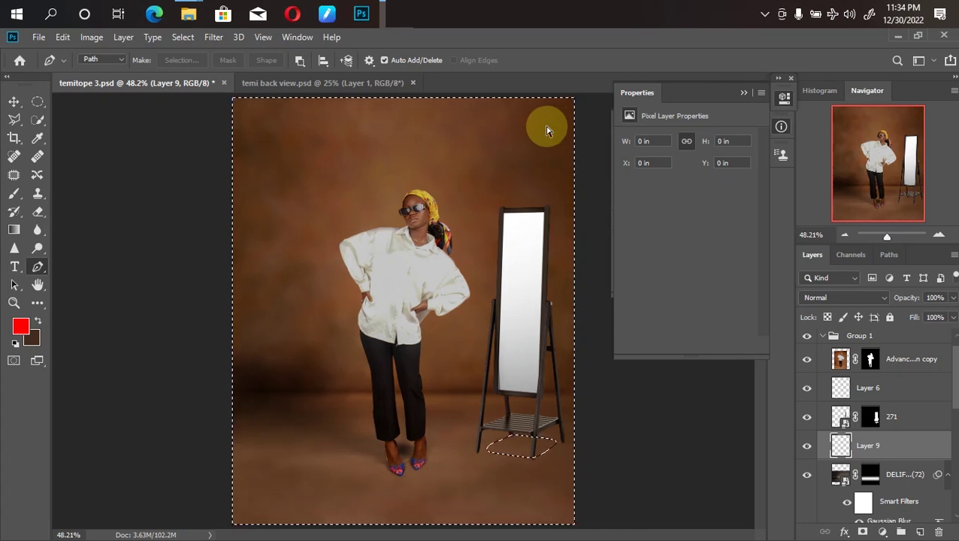
key("ctrl+shift+i")
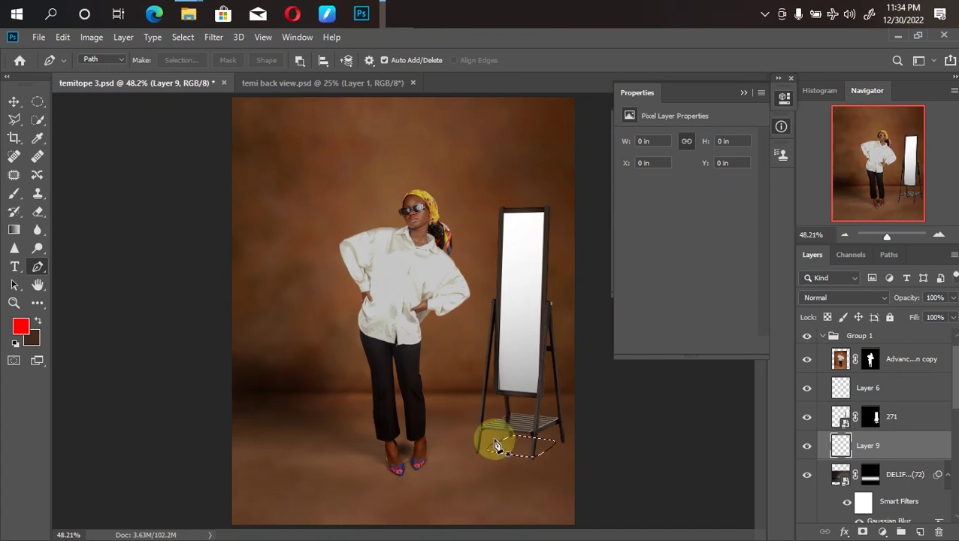
Fill the selected floor area with black (000000) in Normal mode at 100% opacity, then deselect it
left_click(15, 118)
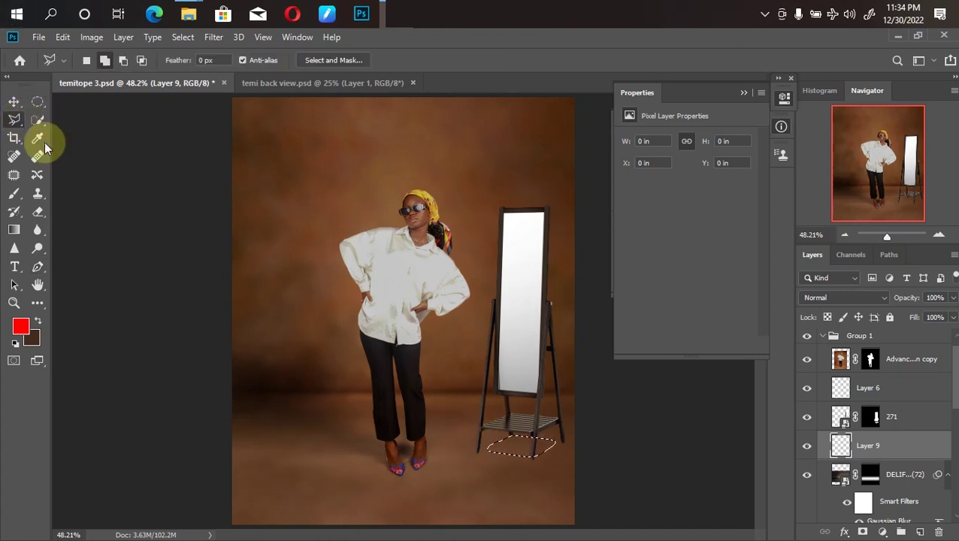
right_click(505, 444)
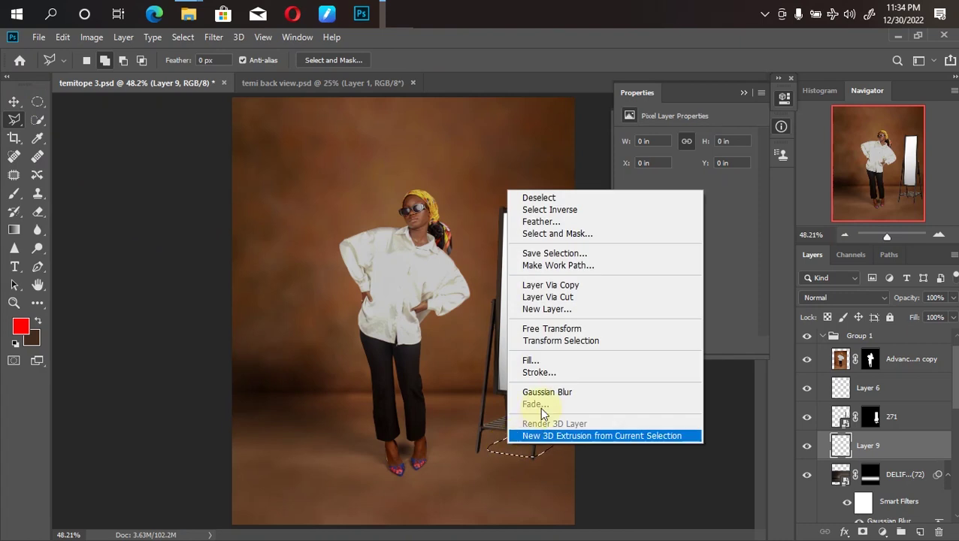
left_click(560, 359)
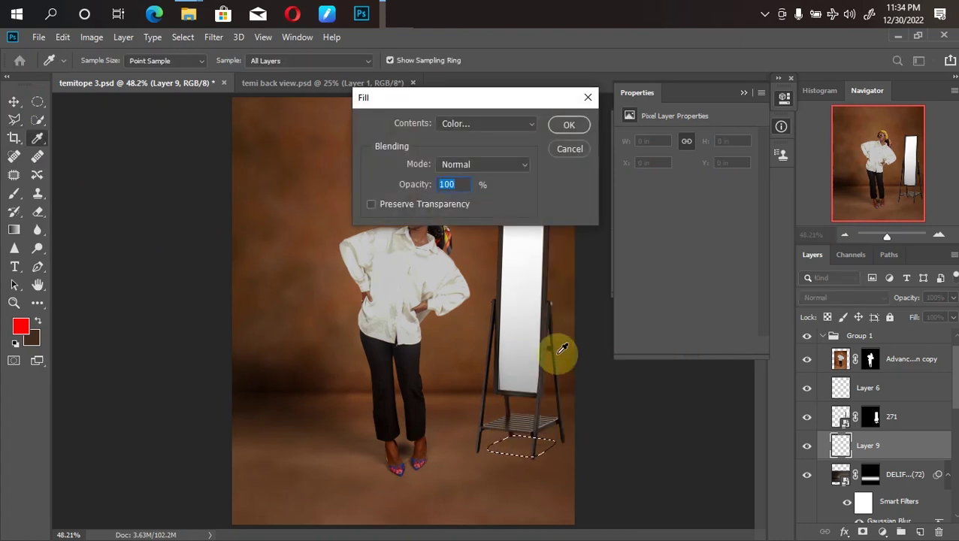
left_click(480, 127)
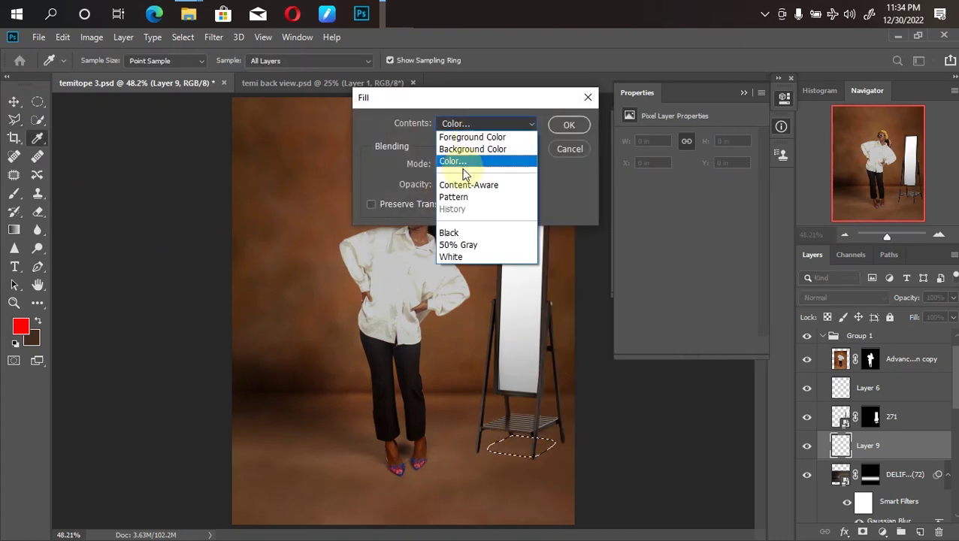
left_click(463, 163)
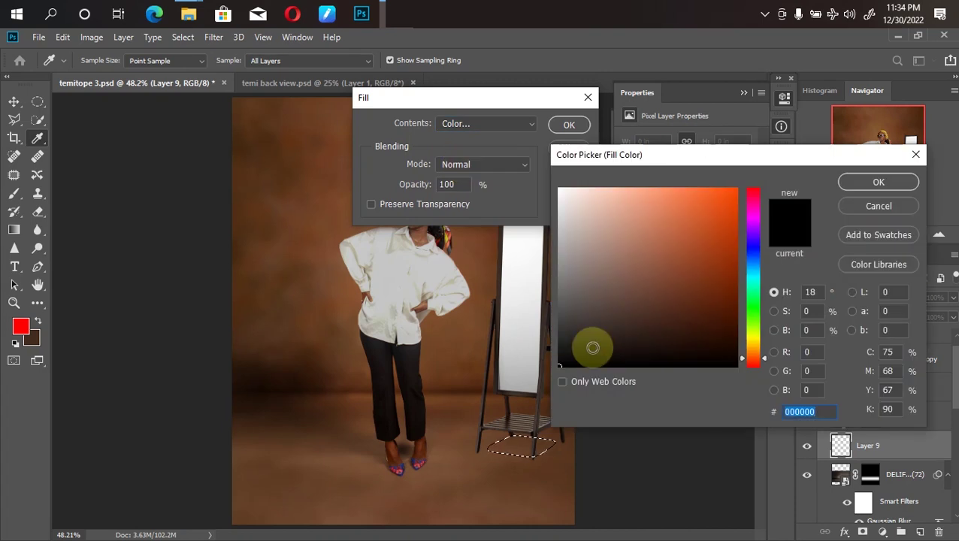
key("Return")
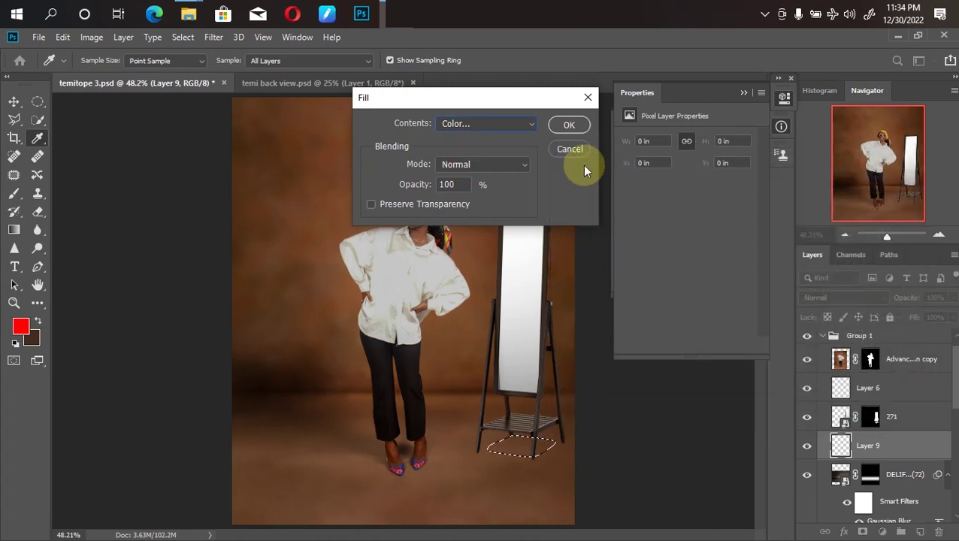
left_click(578, 132)
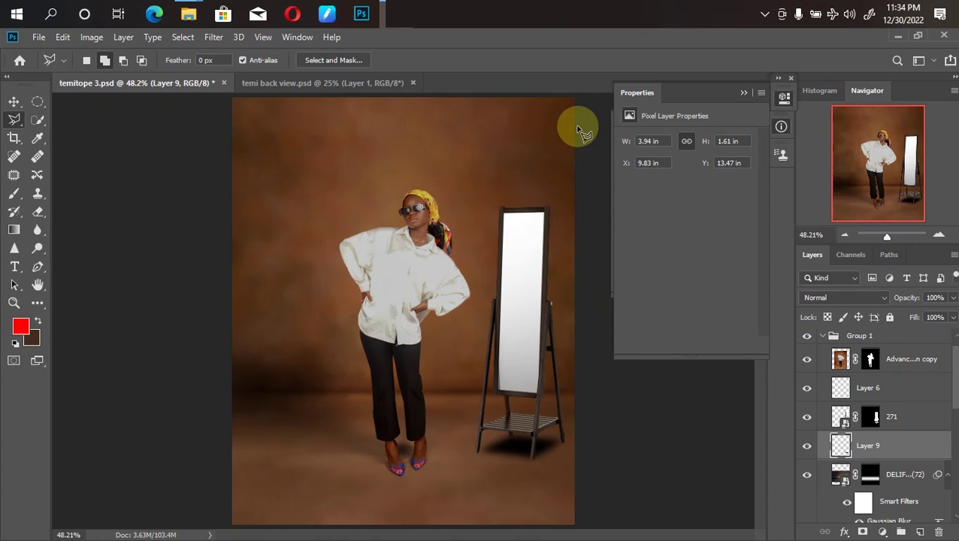
Enlarge the black shadow under the mirror stand to about 4.2 by 1.72 inches
key("ctrl+minus")
key("ctrl+minus")
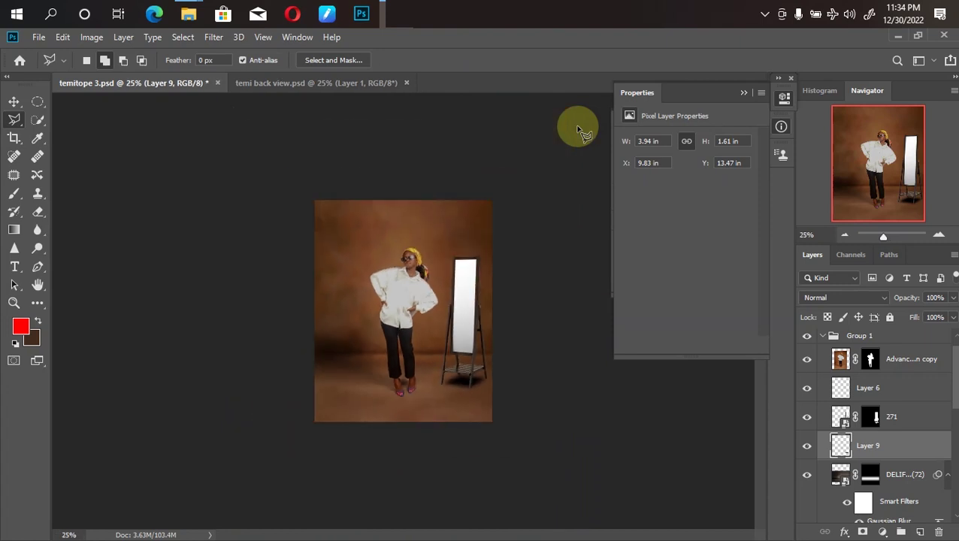
key("ctrl+plus")
key("ctrl+plus")
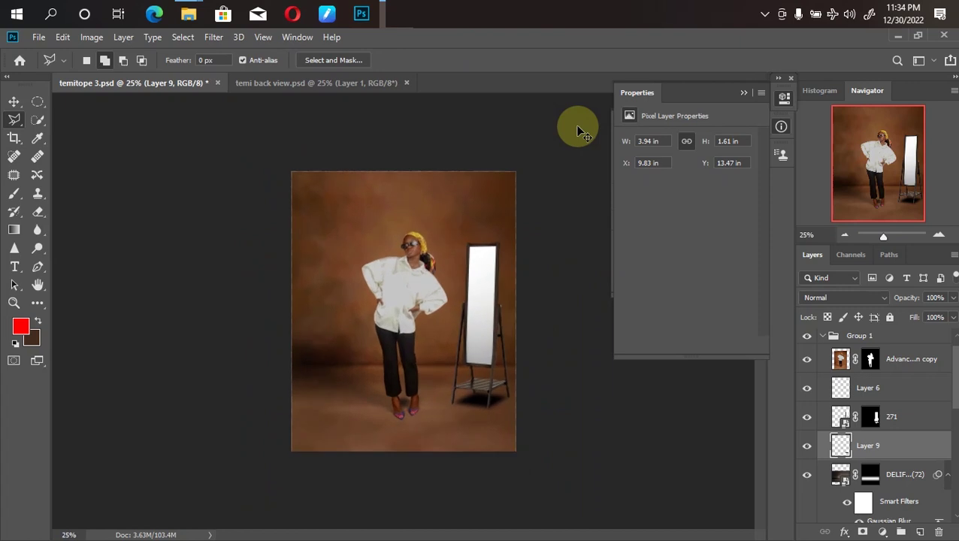
key("ctrl+minus")
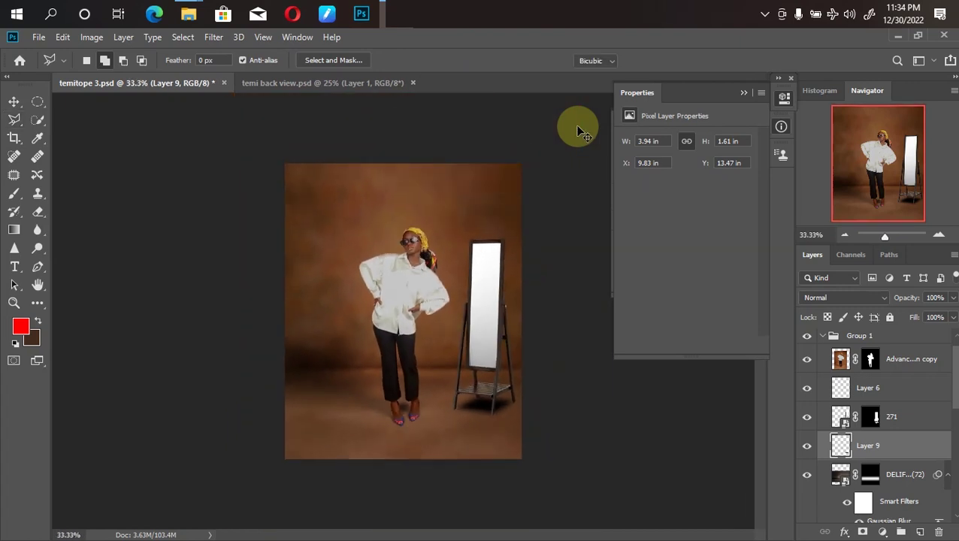
key("ctrl+t")
left_click_drag(449, 386, 443, 387)
key("Return")
key("l")
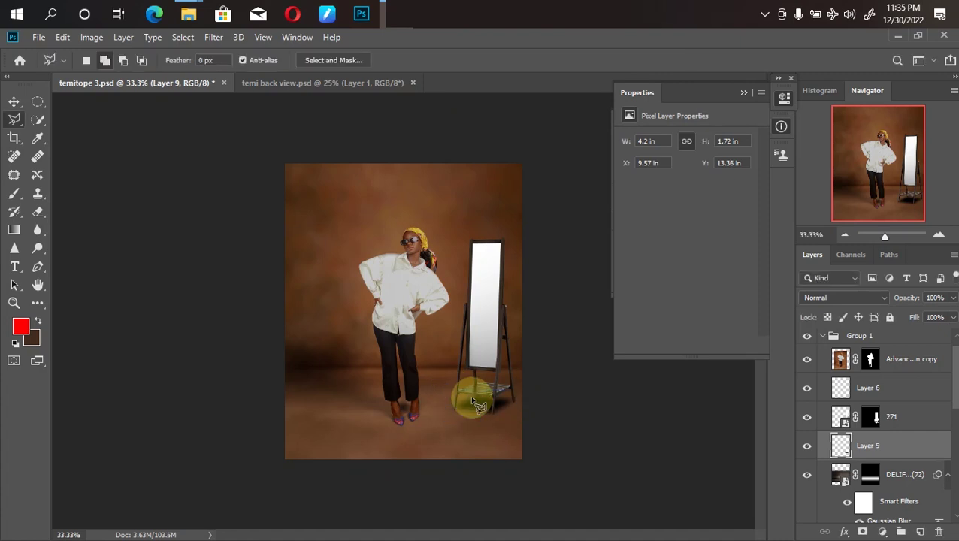
Enlarge the black floor shadow under the mirror stand to about 4.43 by 1.81 inches
key("ctrl+plus")
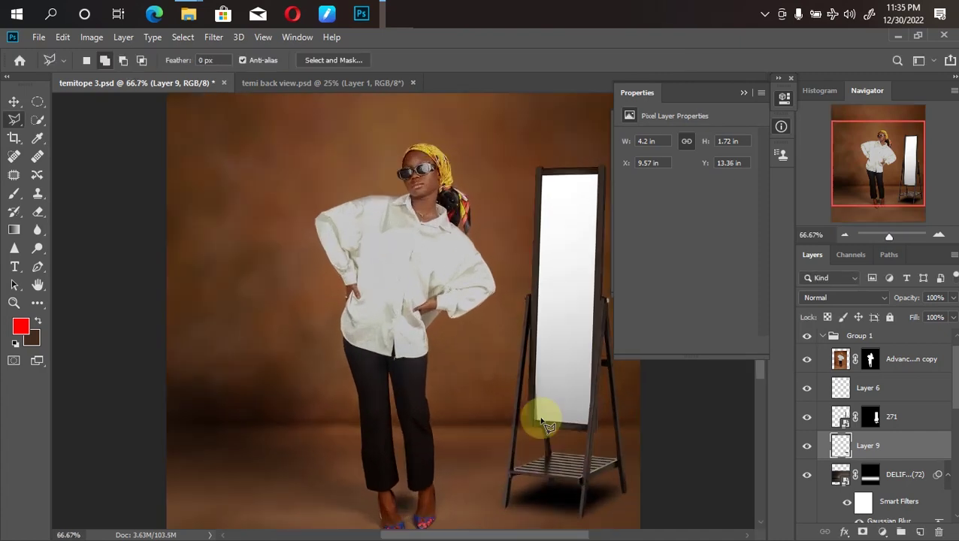
key("ctrl+minus")
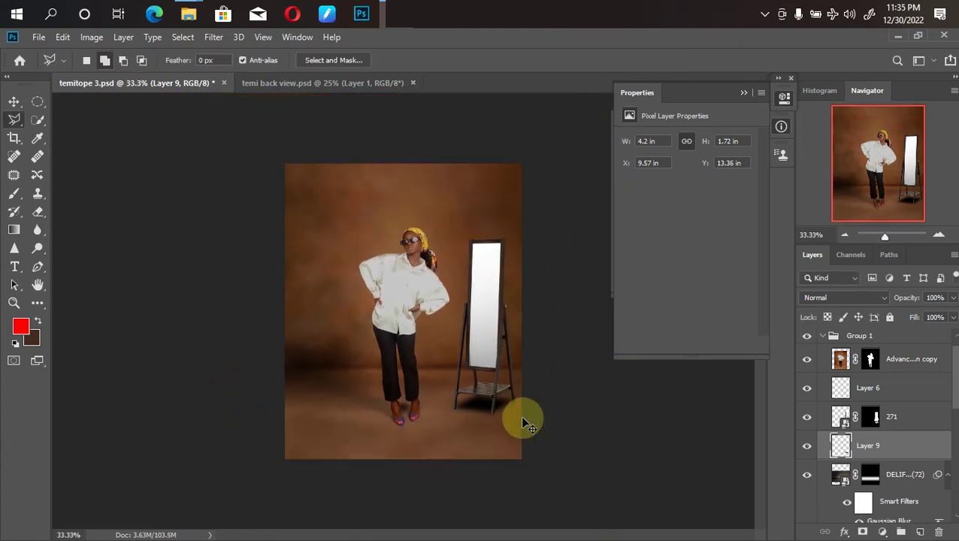
key("ctrl+plus")
key("ctrl+t")
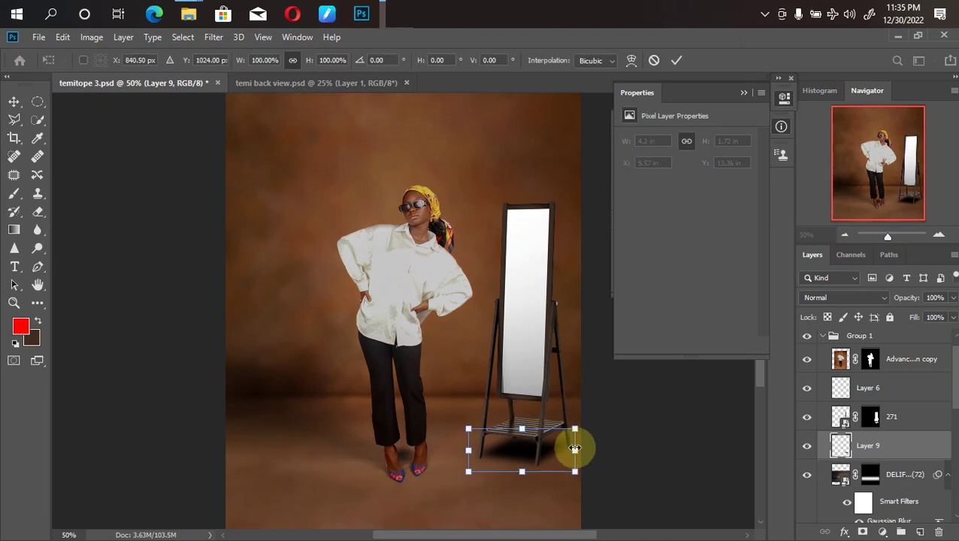
key("Return")
key("l")
key("ctrl+minus")
key("ctrl+minus")
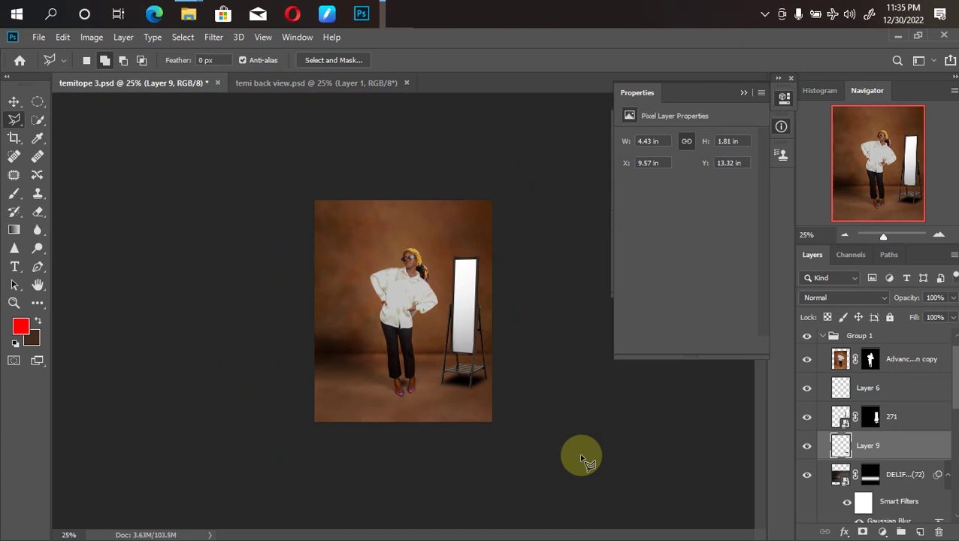
Select mirror layer 271 and collapse the Properties and Info panels covering the mirror
key("ctrl+plus")
key("ctrl+plus")
key("ctrl+plus")
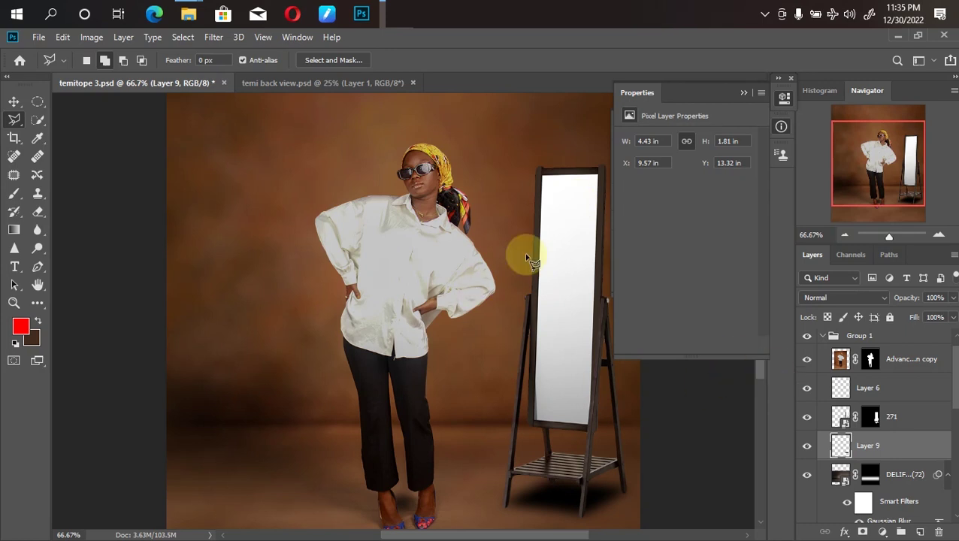
left_click(826, 417)
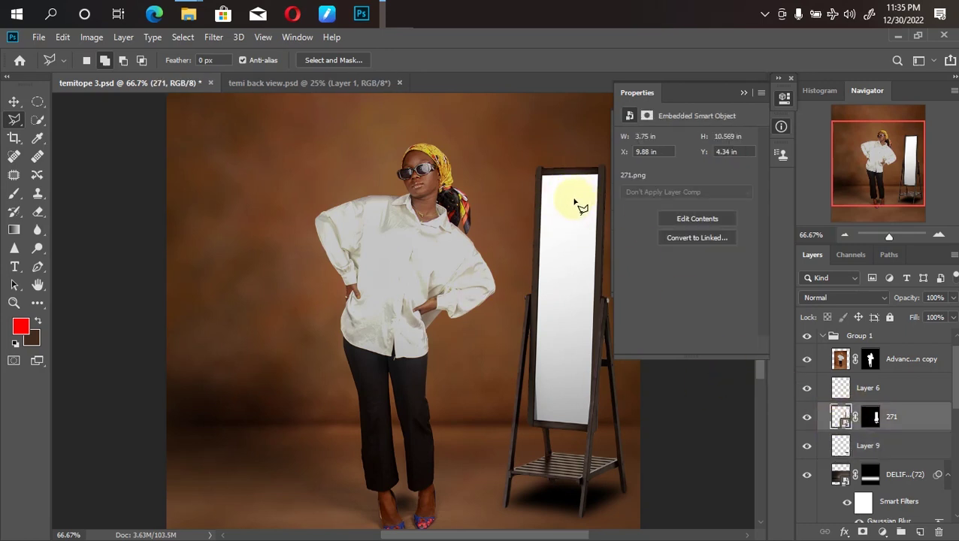
key("ctrl+plus")
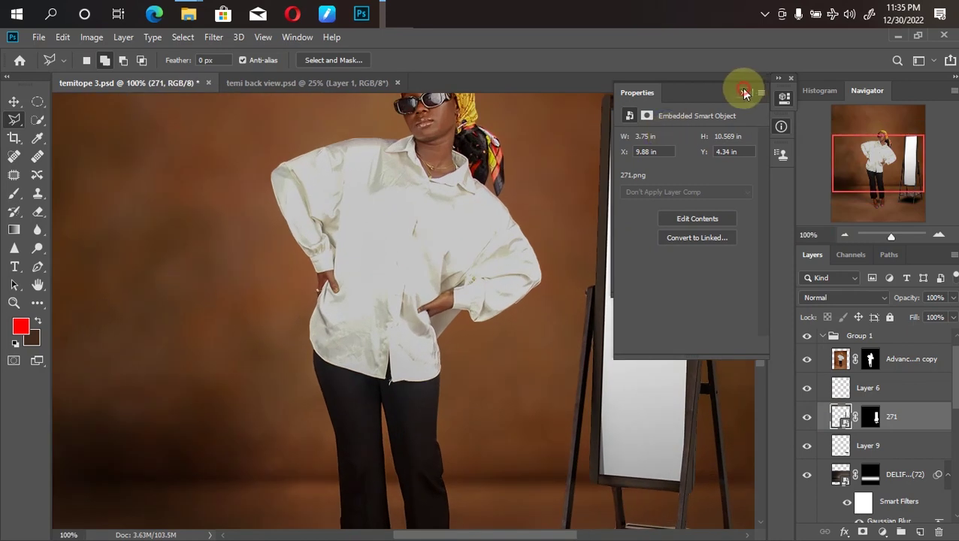
left_click(744, 92)
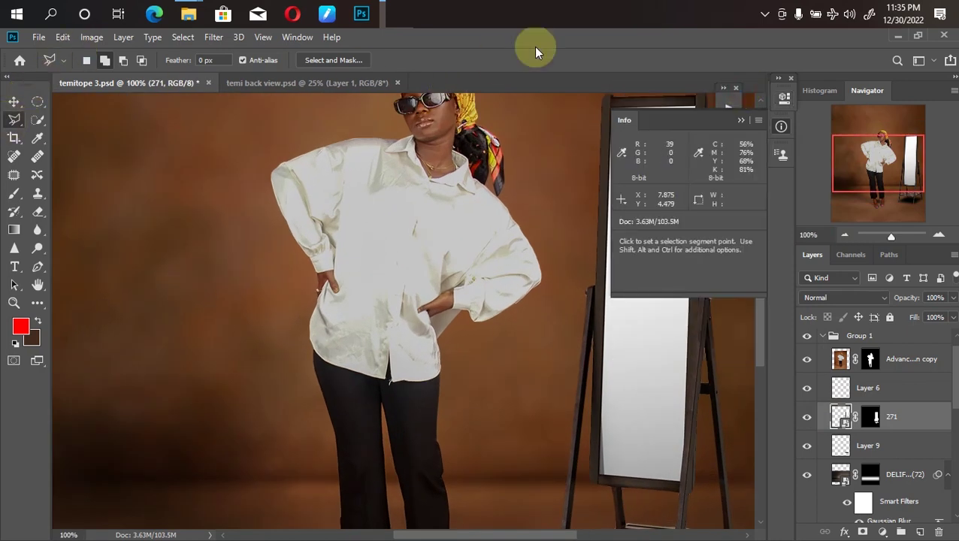
left_click(741, 120)
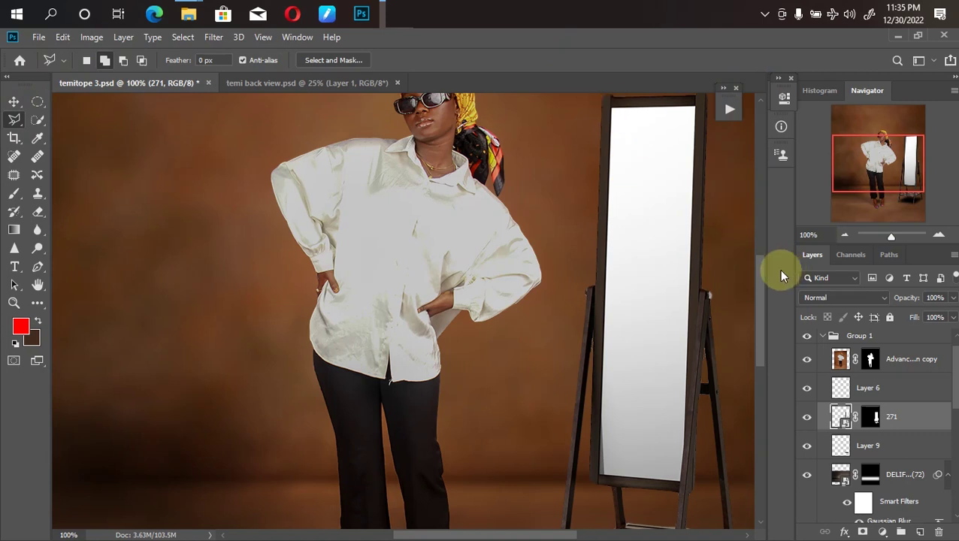
Outline the white mirror glass along its four inner frame corners with a closed Polygonal Lasso selection
left_click_drag(761, 282, 761, 259)
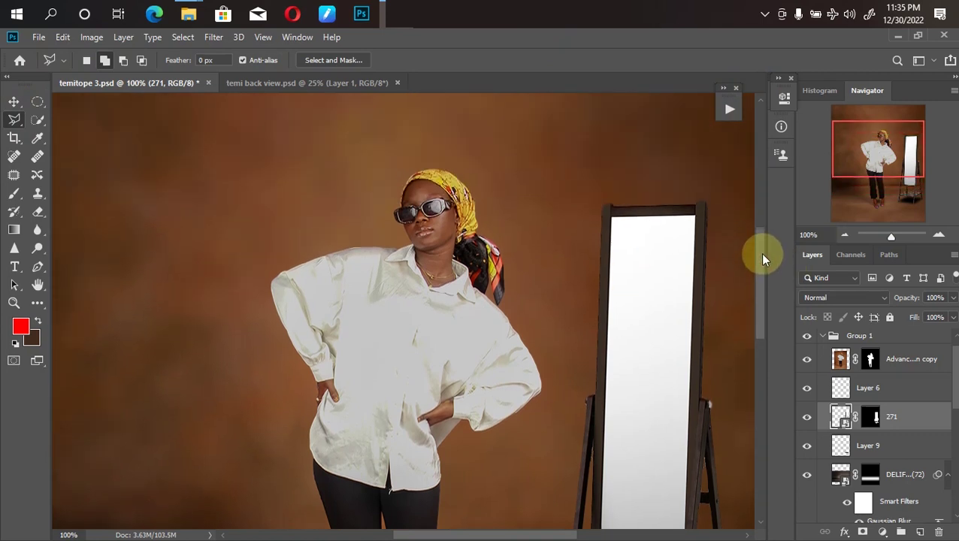
key("ctrl+plus")
left_click_drag(503, 536, 557, 535)
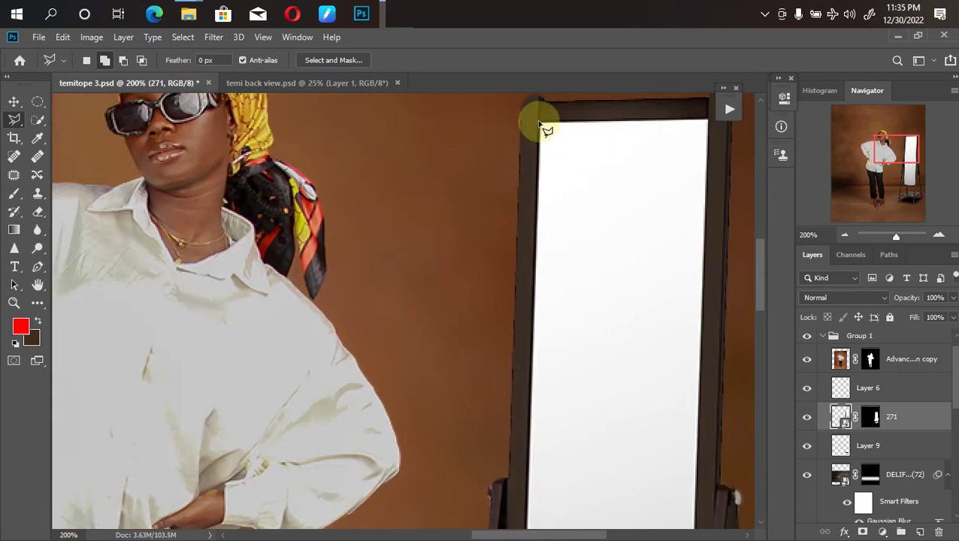
left_click(540, 124)
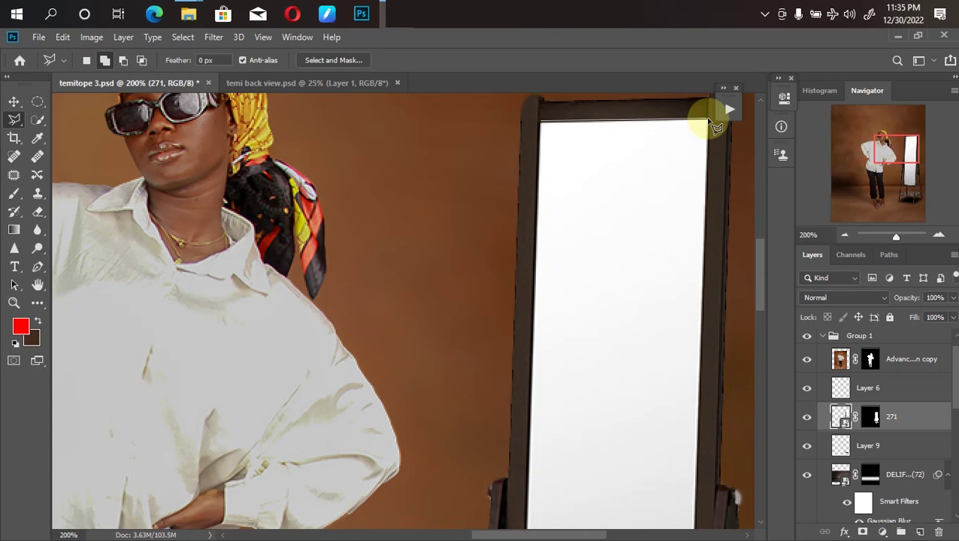
left_click(707, 120)
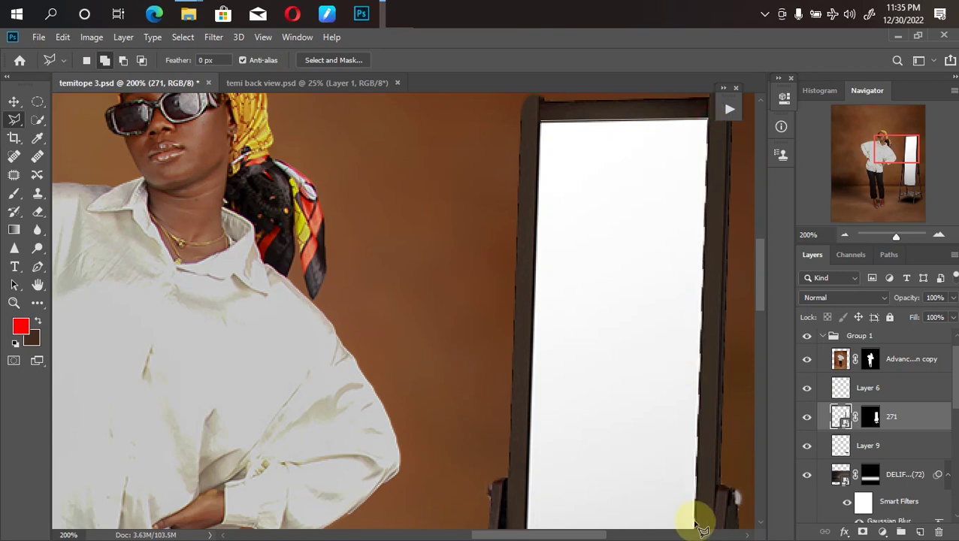
left_click(694, 522)
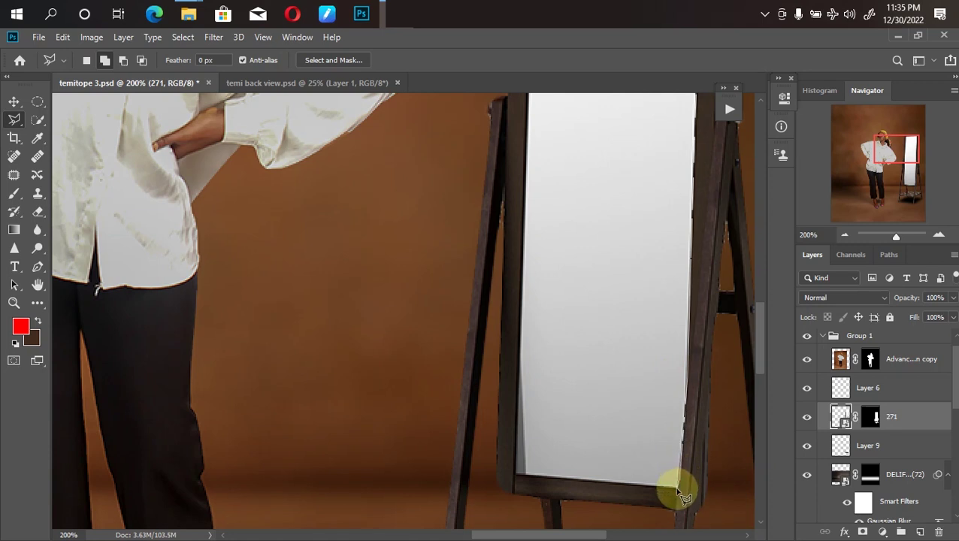
left_click(678, 489)
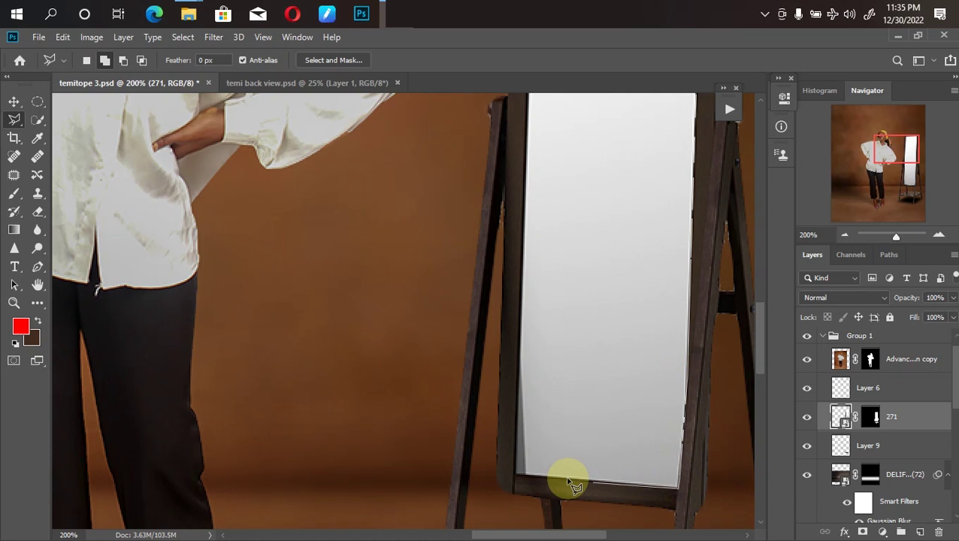
left_click(525, 478)
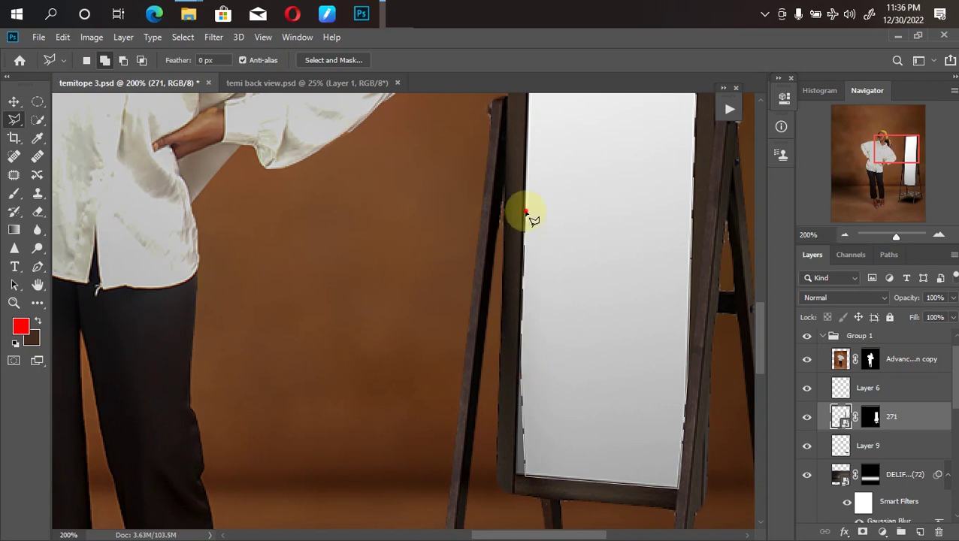
scroll(524, 187, "up", 5)
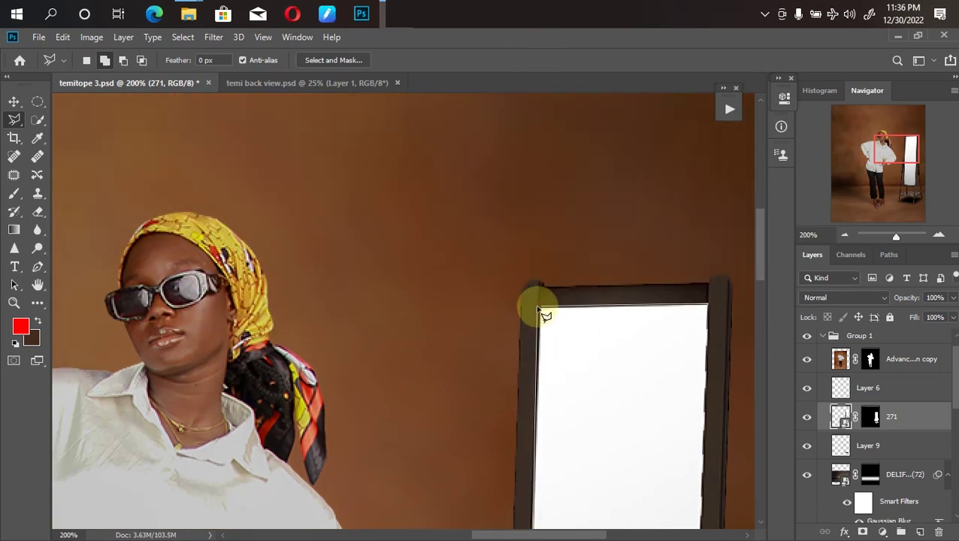
left_click(541, 308)
Copy the selected mirror glass to its own layer and check it by briefly hiding mirror layer 271
key("ctrl+minus")
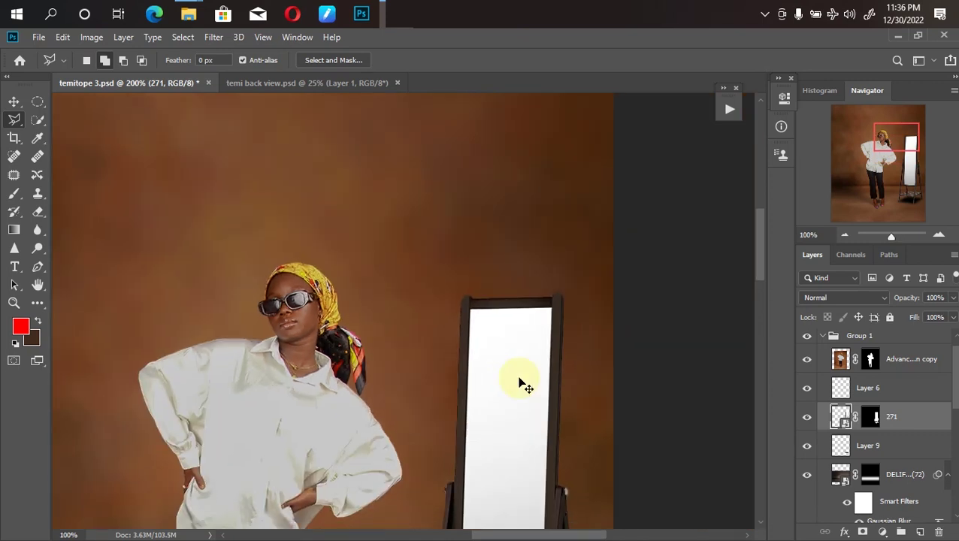
key("ctrl+minus")
key("ctrl+minus")
key("ctrl+minus")
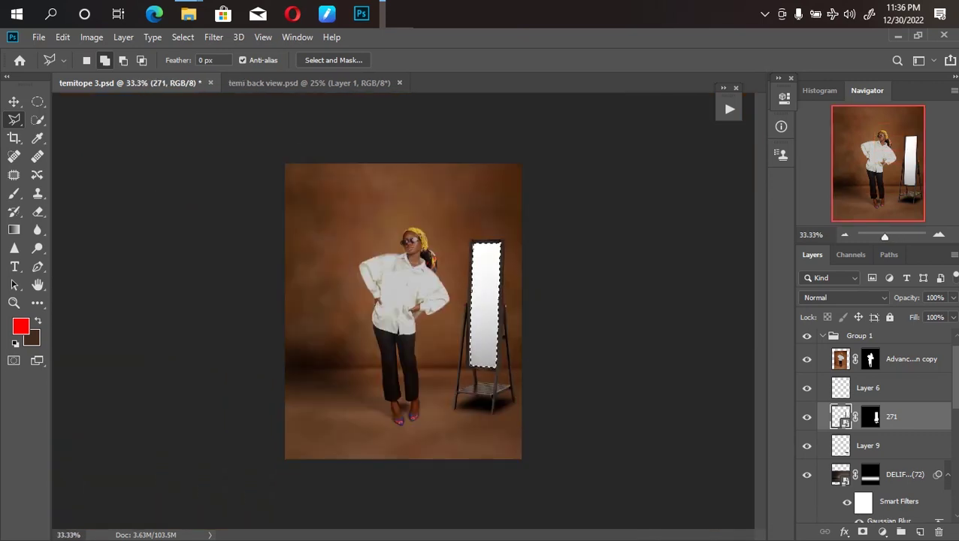
key("ctrl+j")
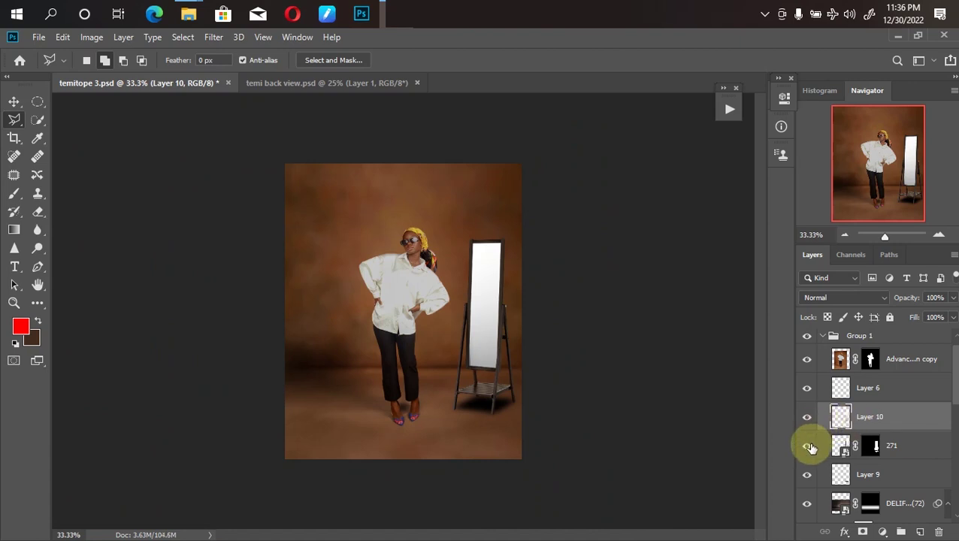
left_click(808, 446)
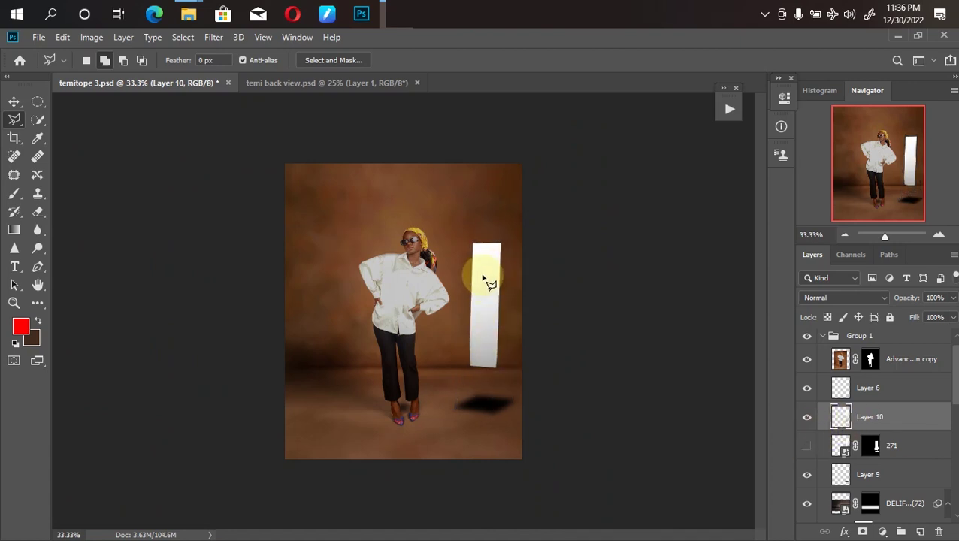
left_click(807, 446)
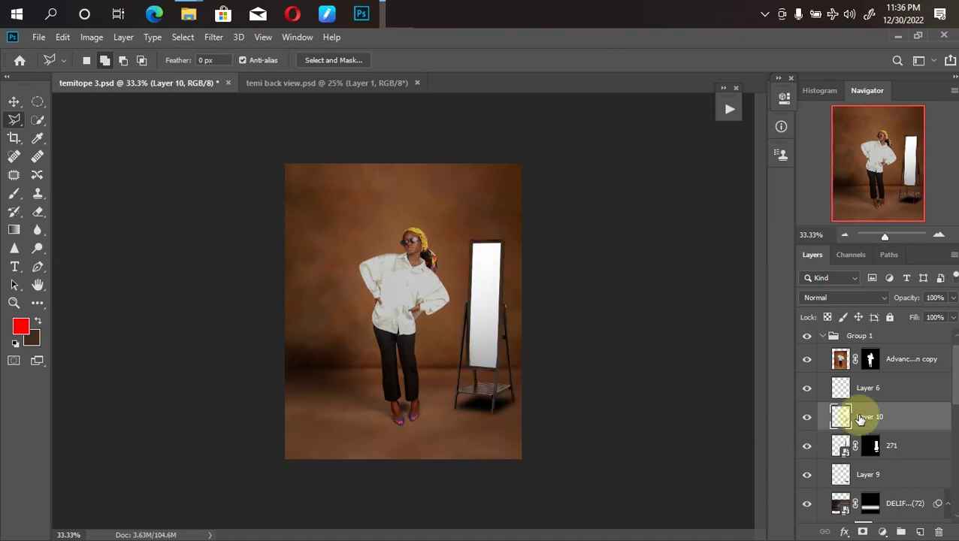
Move the merged back-view image, Layer 1 of temi back view.psd, into temitope 3.psd above the mirror-glass layer
left_click(299, 85)
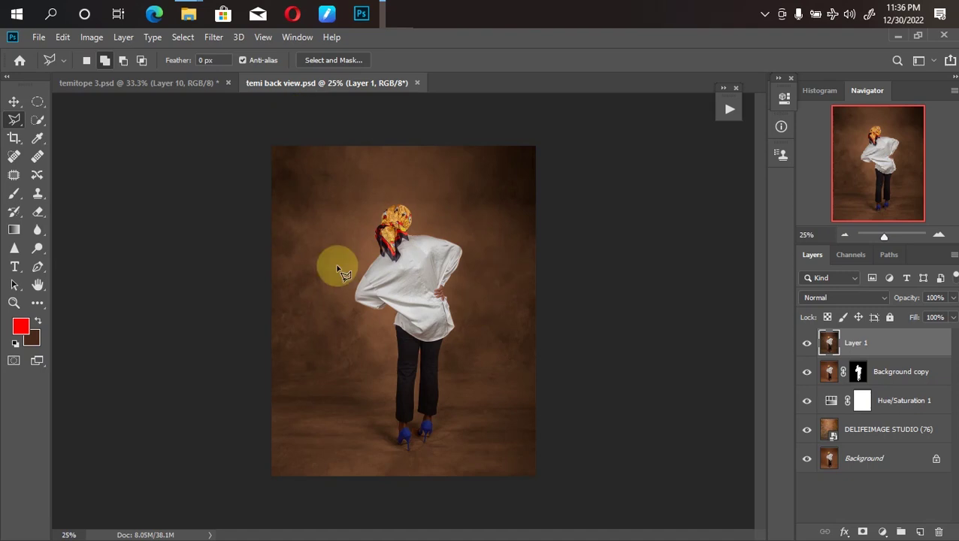
key("v")
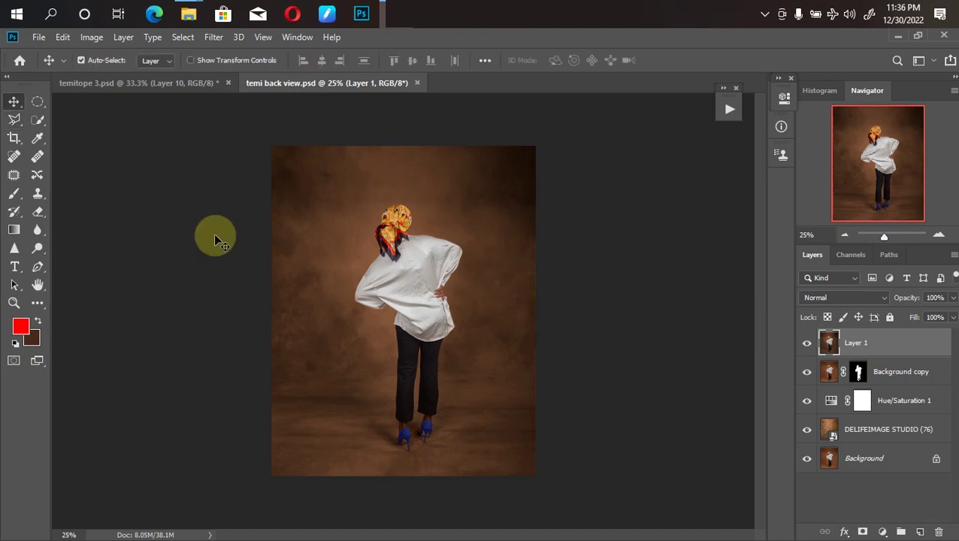
left_click_drag(410, 285, 331, 167)
left_click_drag(197, 126, 456, 329)
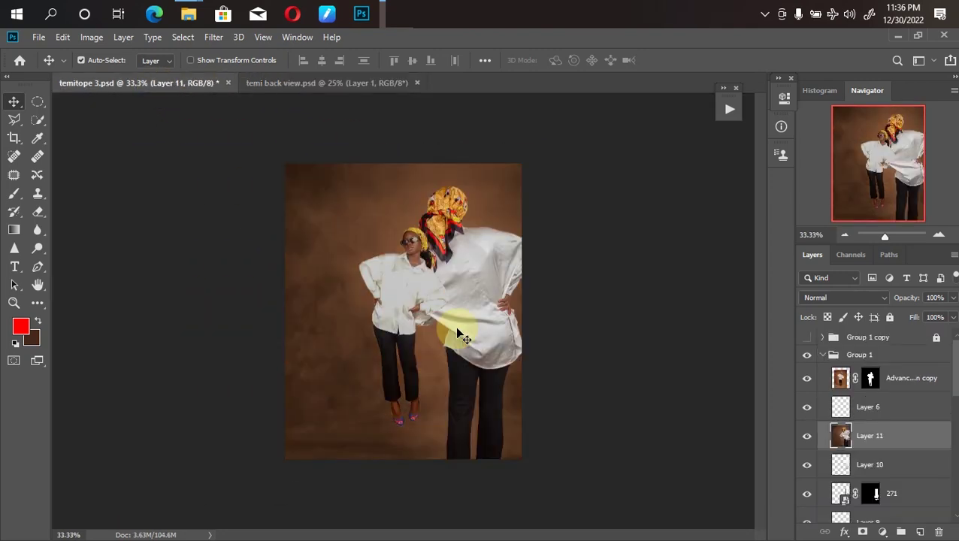
Scale the back-view image to about 62.4%, place it over the mirror, and clip it to the mirror-glass layer
key("ctrl+t")
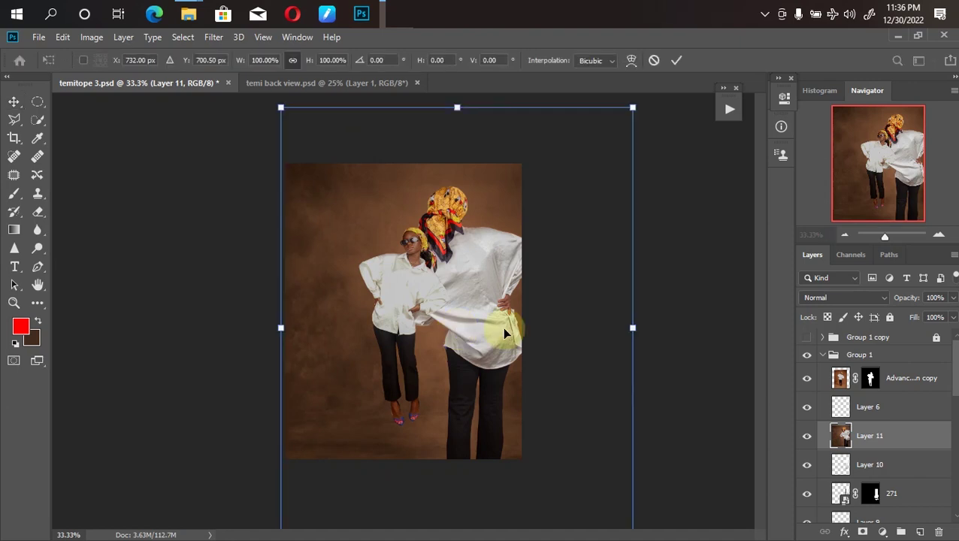
left_click_drag(638, 333, 531, 306)
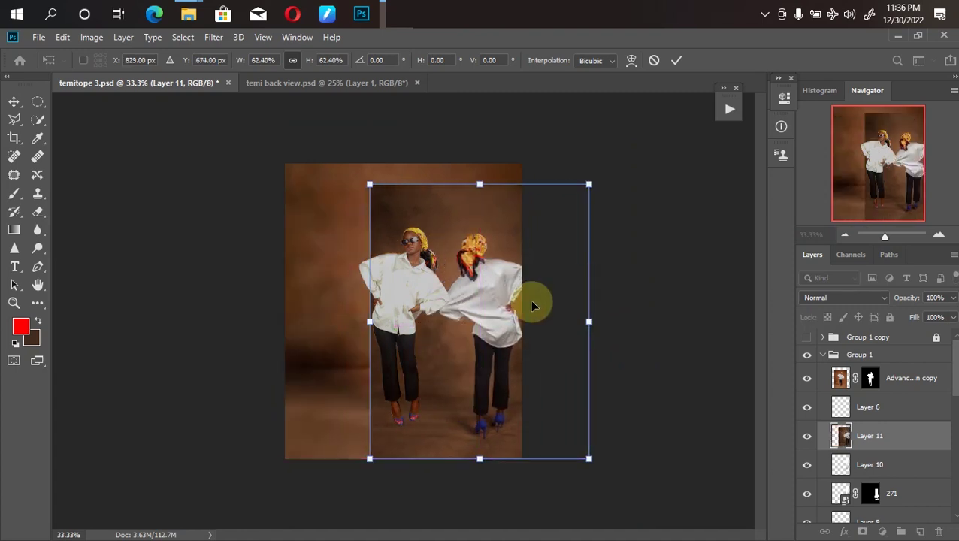
key("Return")
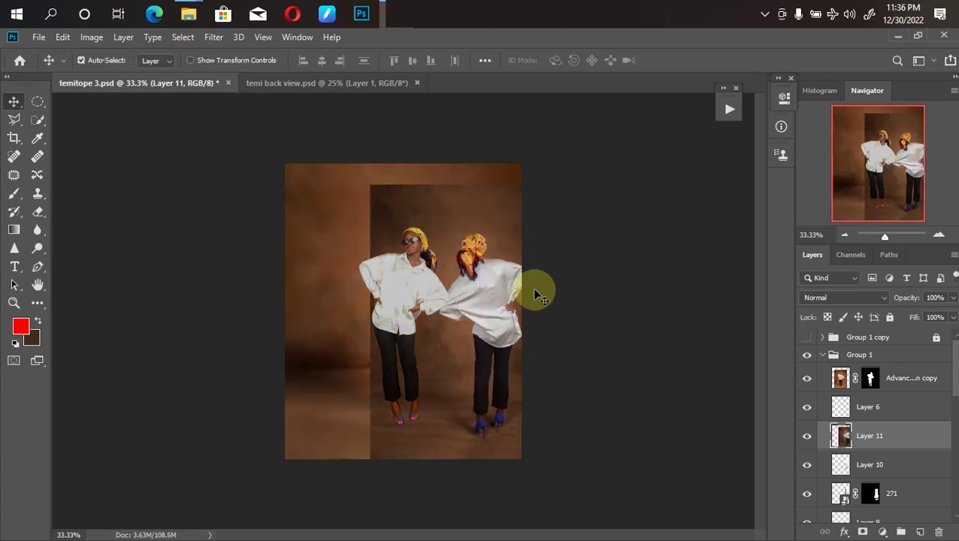
right_click(893, 438)
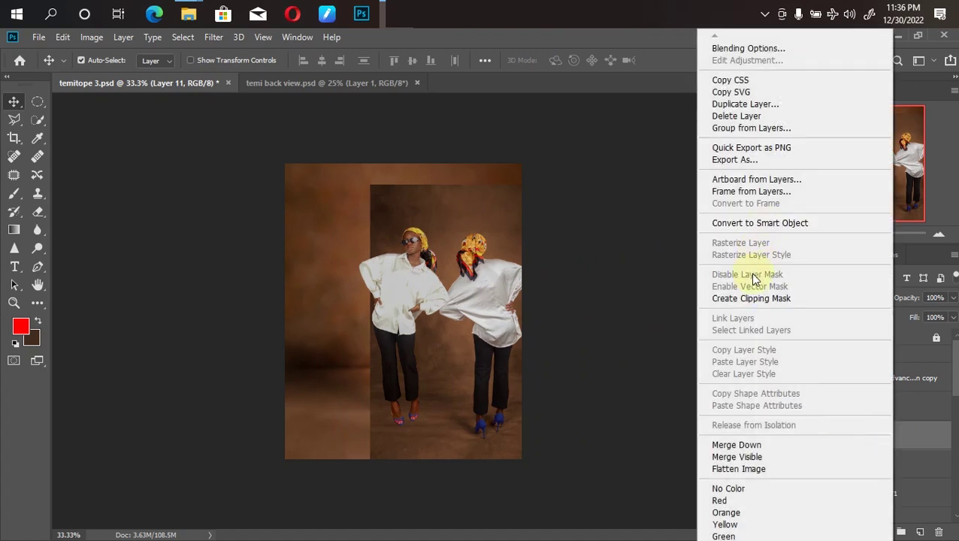
left_click(745, 299)
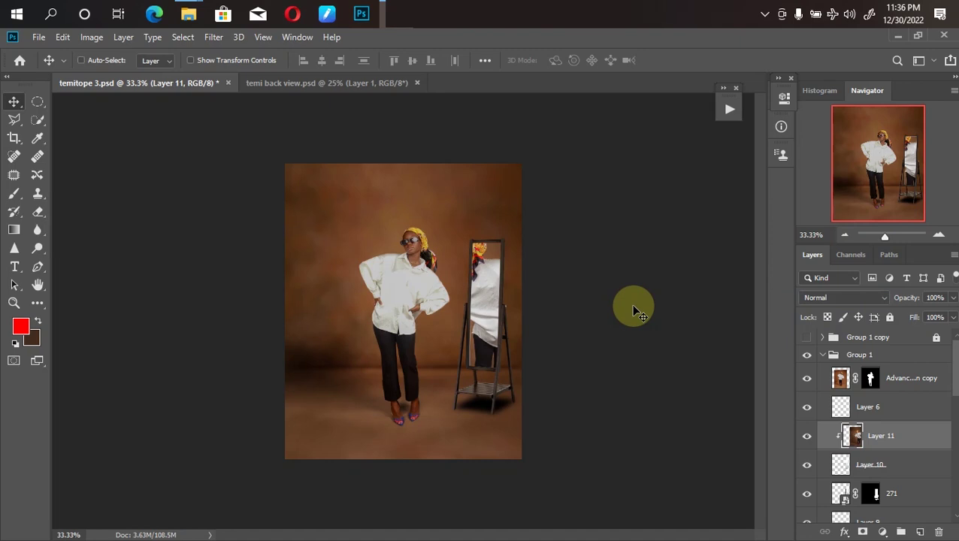
Tilt the clipped reflection slightly clockwise, scale it to about 84%, and position the woman's back within the mirror frame
key("ctrl+t")
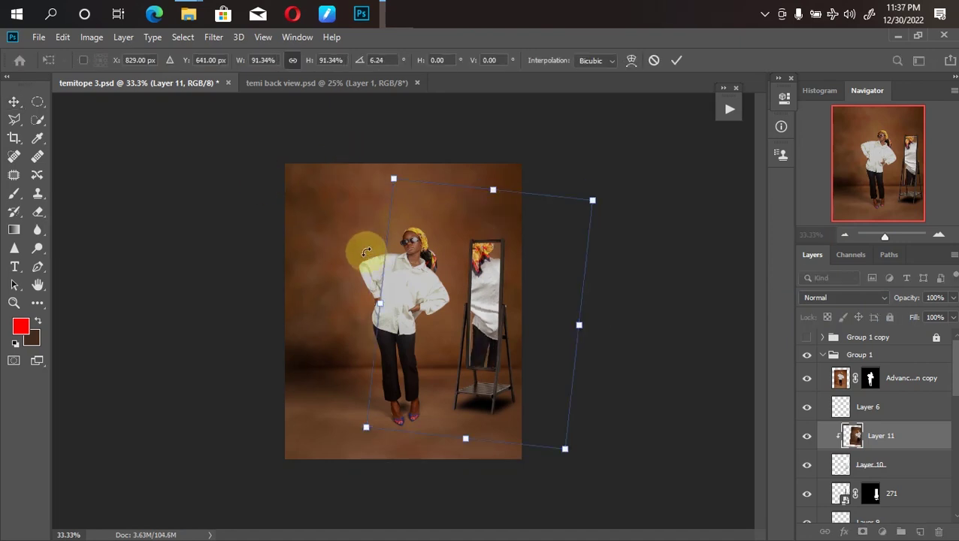
left_click_drag(394, 180, 407, 201)
mouse_move(461, 352)
left_mouse_down()
mouse_move(456, 338)
mouse_move(470, 356)
left_mouse_up()
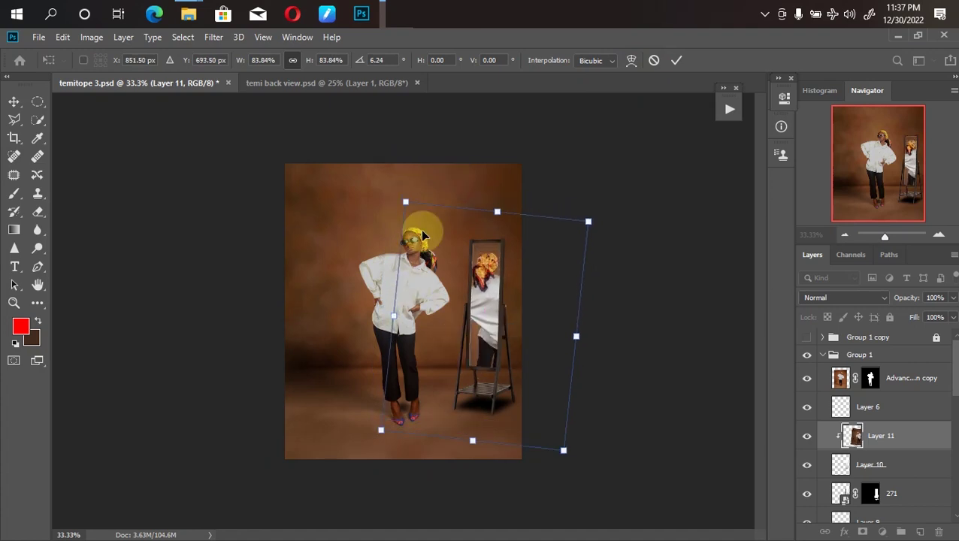
left_click_drag(368, 186, 372, 176)
key("Return")
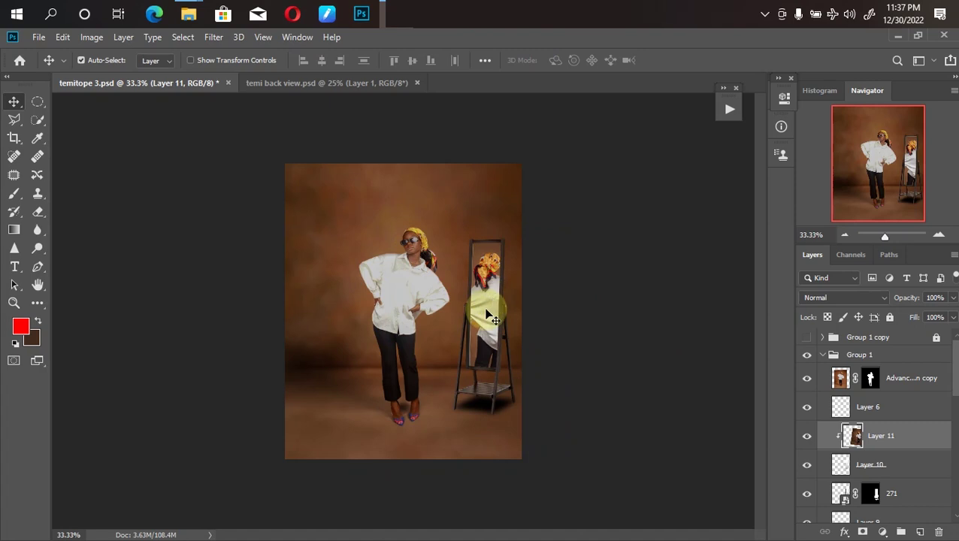
Lower the reflection layer's opacity to 86%
left_click(951, 298)
left_click(939, 316)
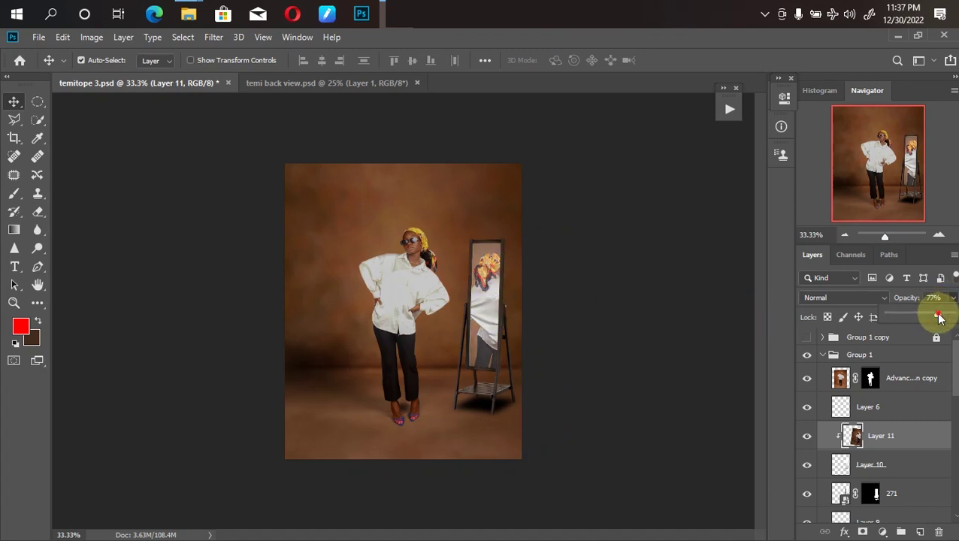
left_click_drag(940, 318, 944, 320)
key("Return")
key("ctrl+plus")
key("ctrl+plus")
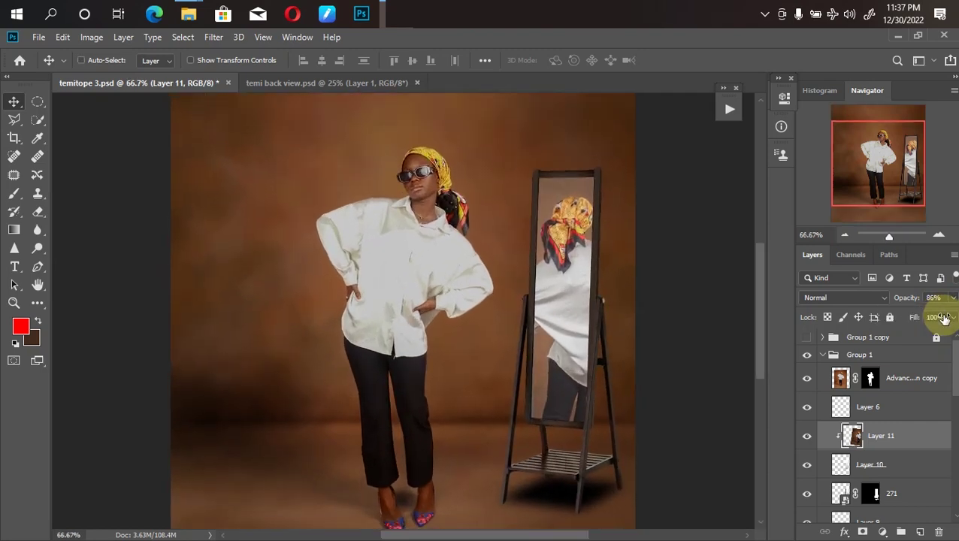
Place the red curtain image 267 from the png folder into temitope 3.psd, above the reflection layer
key("ctrl+minus")
key("ctrl+minus")
key("ctrl+plus")
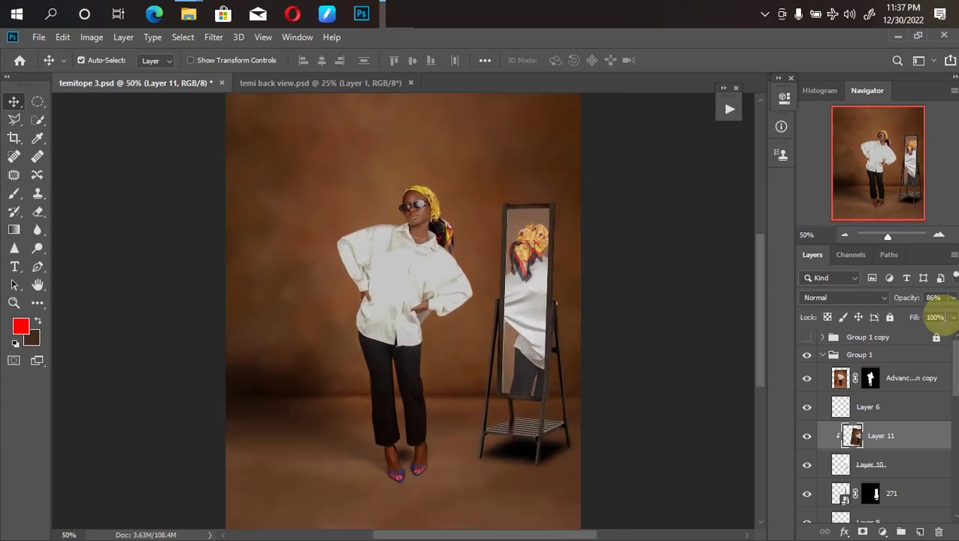
key("ctrl+minus")
key("ctrl+minus")
key("ctrl+plus")
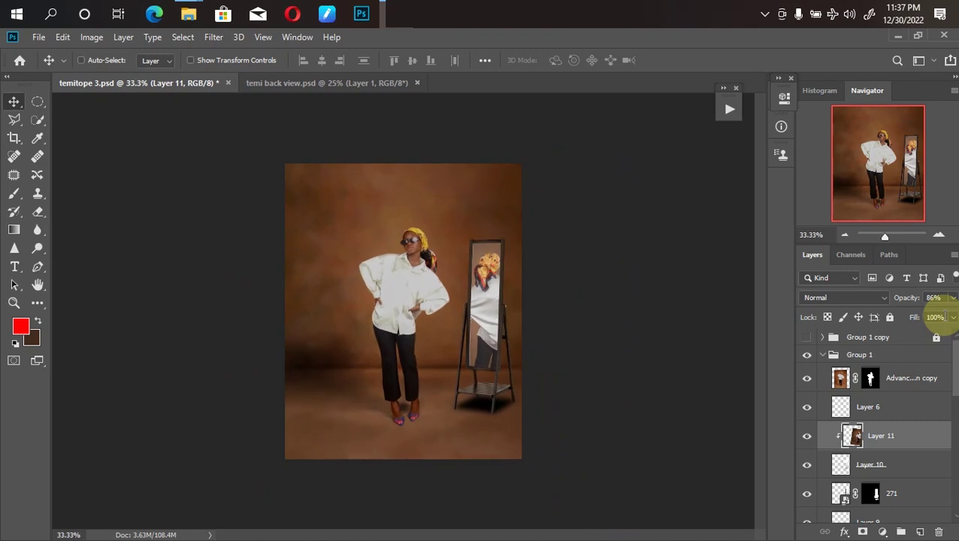
left_click(188, 12)
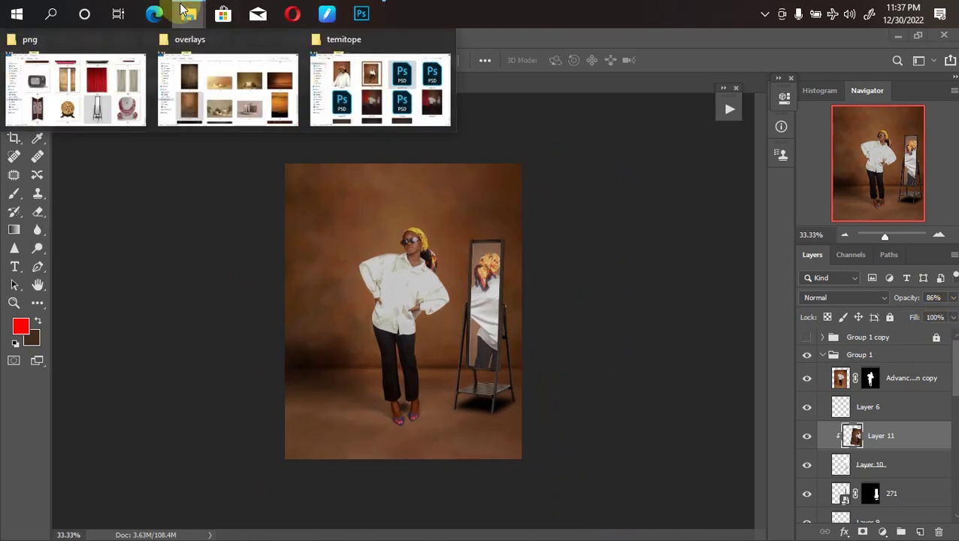
left_click(105, 89)
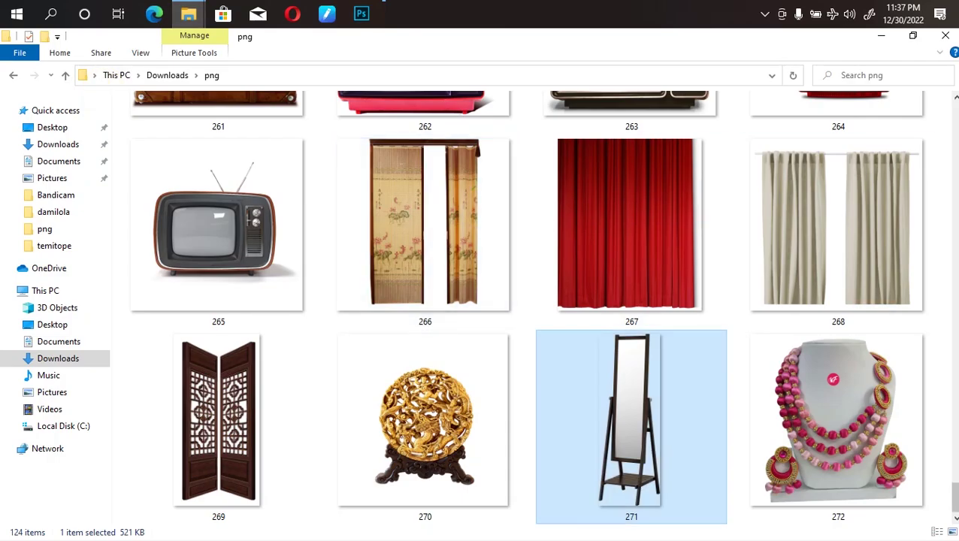
scroll(952, 474, "up", 5)
scroll(732, 348, "down", 5)
scroll(651, 310, "up", 1)
left_click(651, 310)
left_click_drag(649, 296, 308, 274)
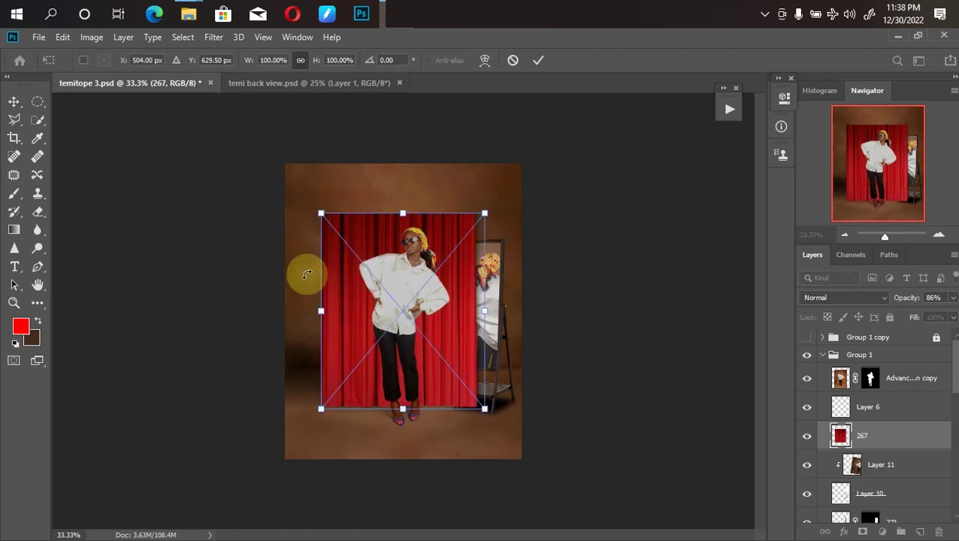
Scale the red curtain to about 107.5% and position it behind the woman at the canvas's upper-left corner
mouse_move(321, 214)
left_mouse_down()
mouse_move(272, 169)
mouse_move(301, 218)
mouse_move(312, 204)
left_mouse_up()
left_click_drag(416, 320, 356, 276)
left_click_drag(422, 257, 367, 260)
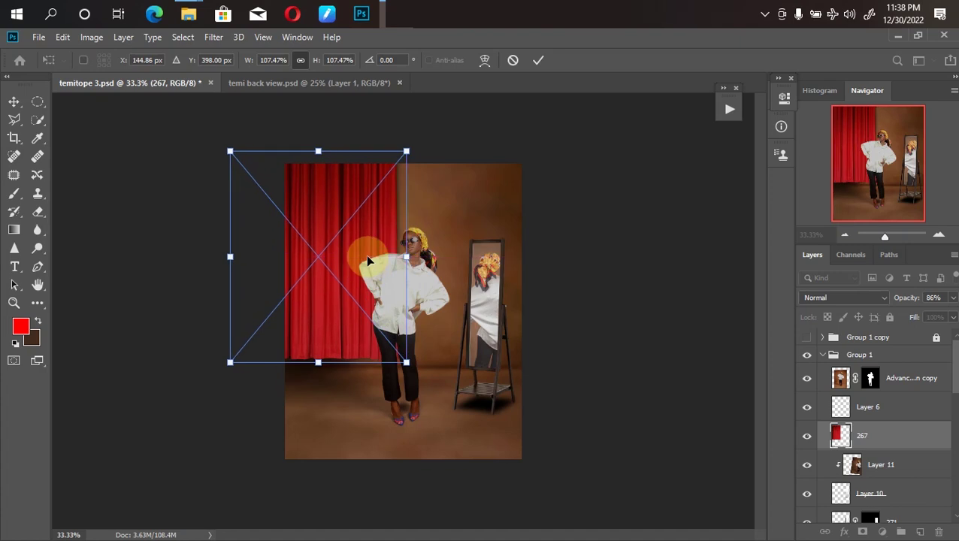
key("Return")
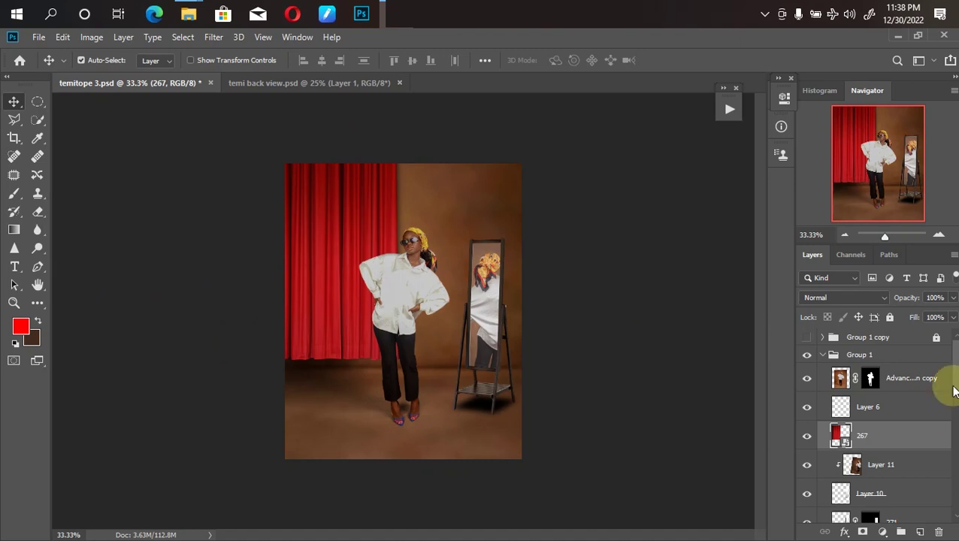
With the woman's cutout layer active, draw a circular marquee selection around her upper body, centre it on her, and invert it
left_click(923, 383)
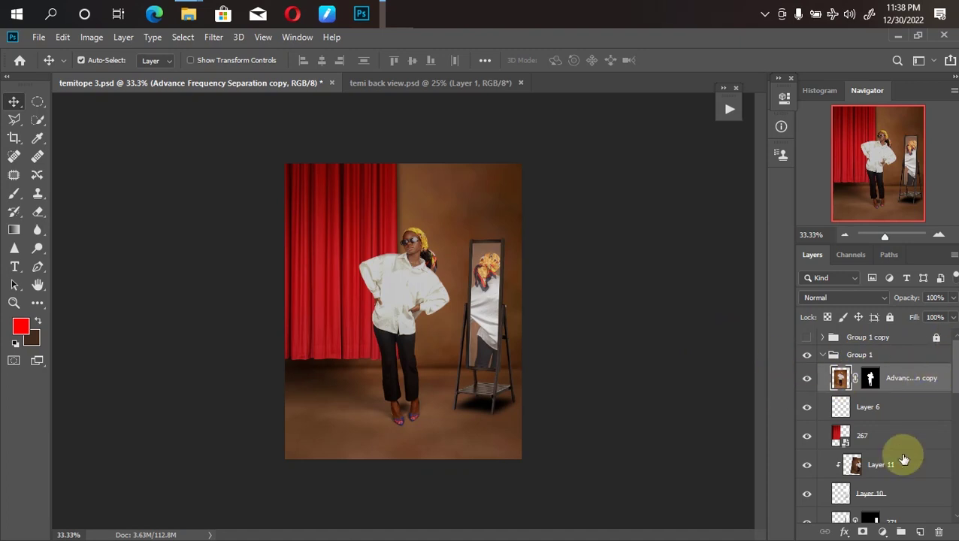
left_click(37, 102)
left_click(94, 120)
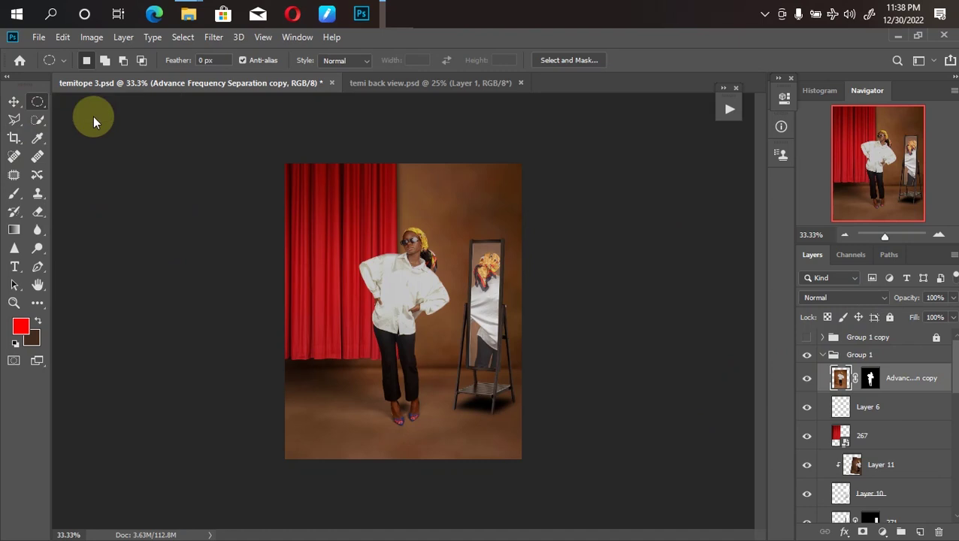
left_click_drag(343, 212, 519, 372)
key("Escape")
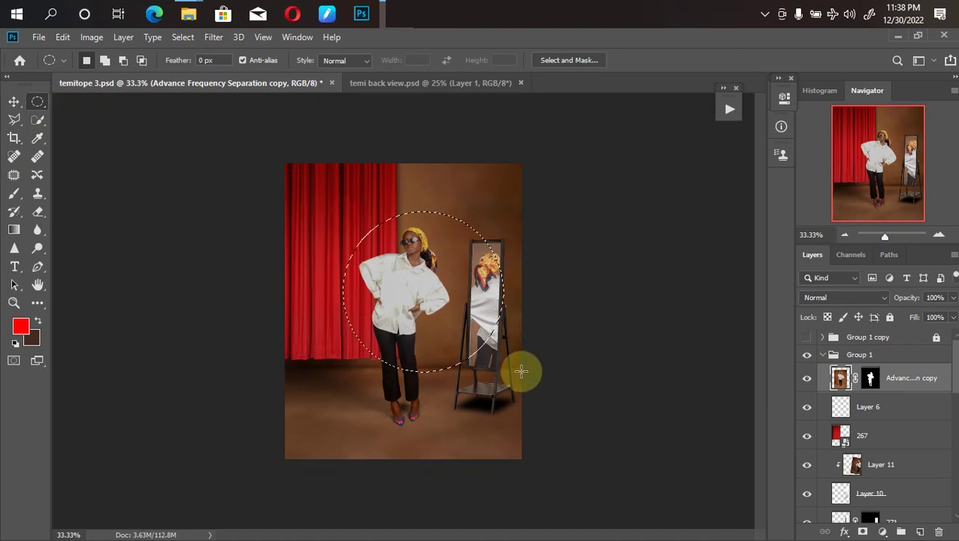
left_click_drag(442, 324, 432, 313)
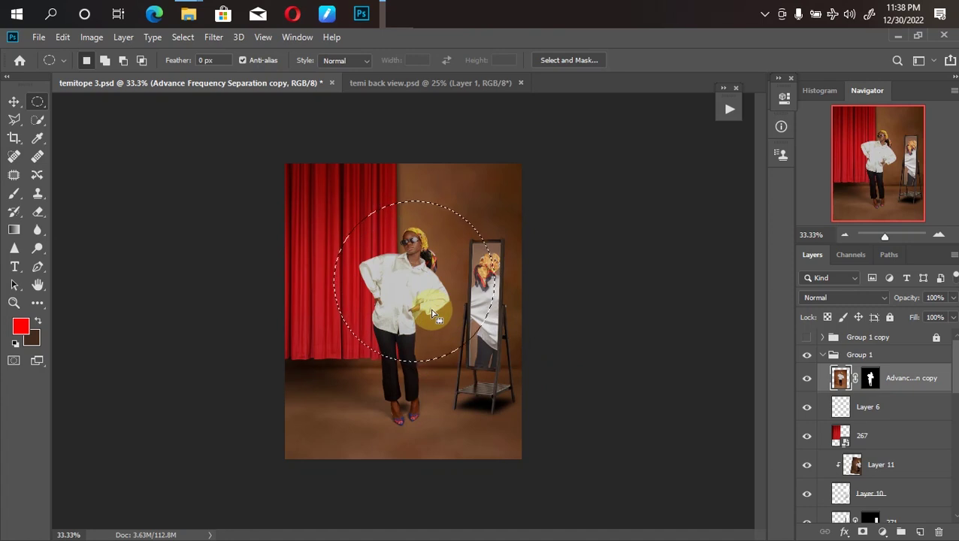
key("ctrl+shift+i")
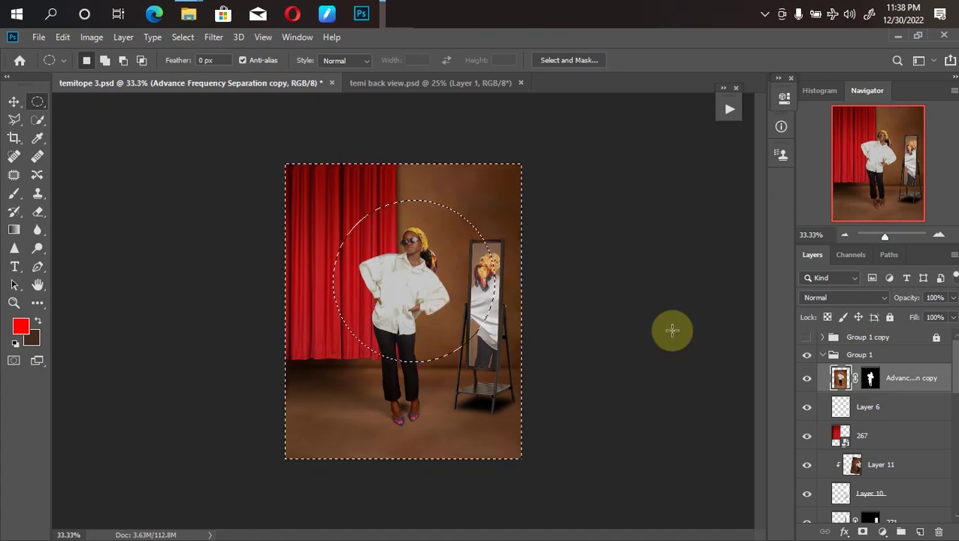
Add a black Solid Color fill layer from the inverted selection, above the woman's cutout layer
left_click(882, 532)
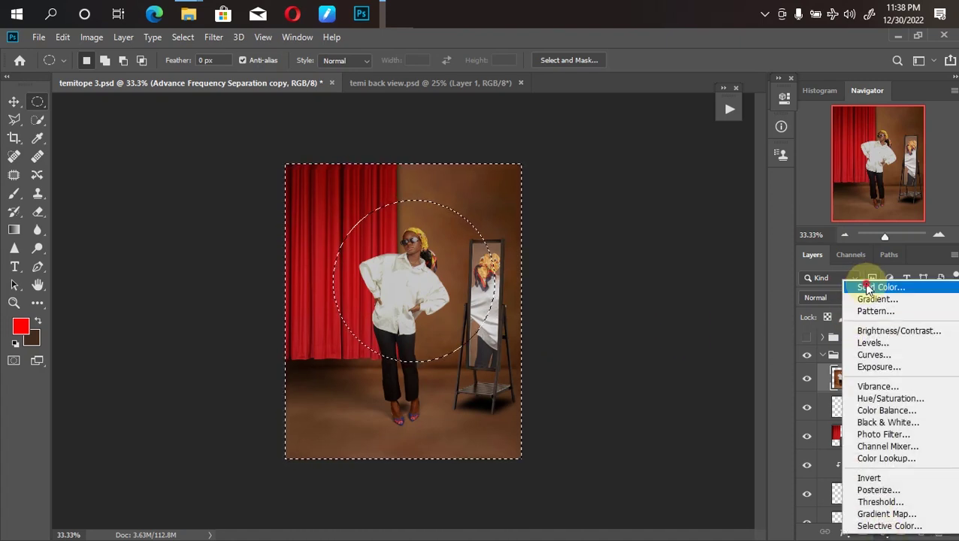
left_click(869, 288)
left_click(590, 355)
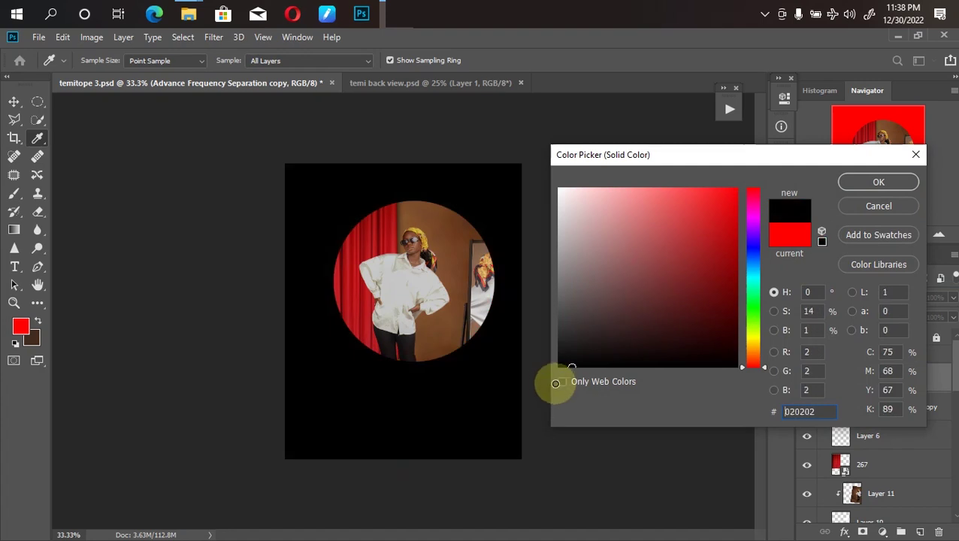
key("Return")
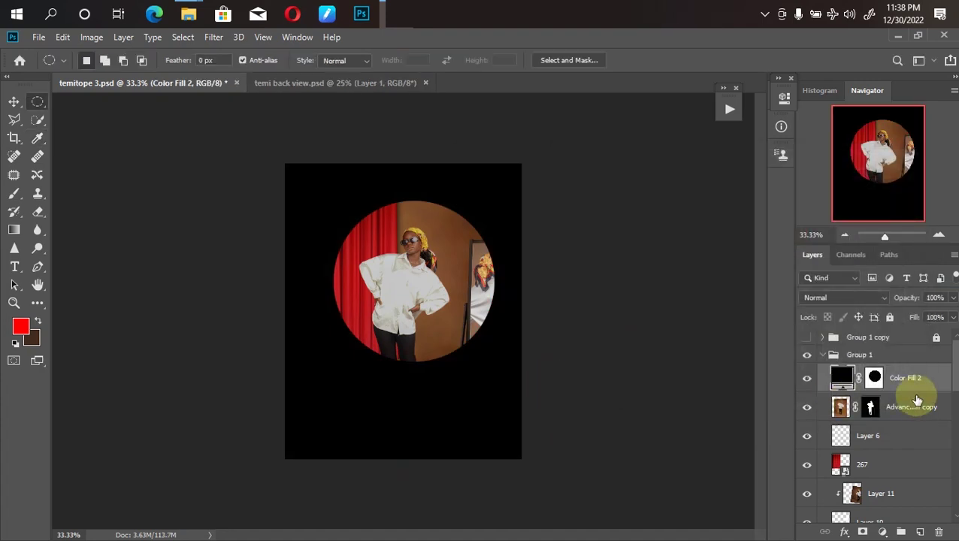
Feather the black fill layer's mask to about 318 px to soften it into a vignette
left_click(873, 381)
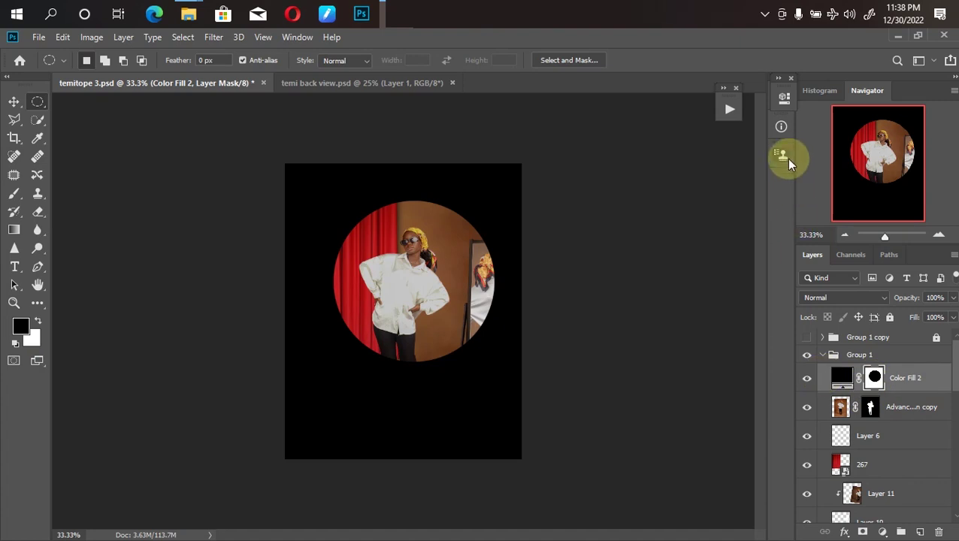
left_click(782, 100)
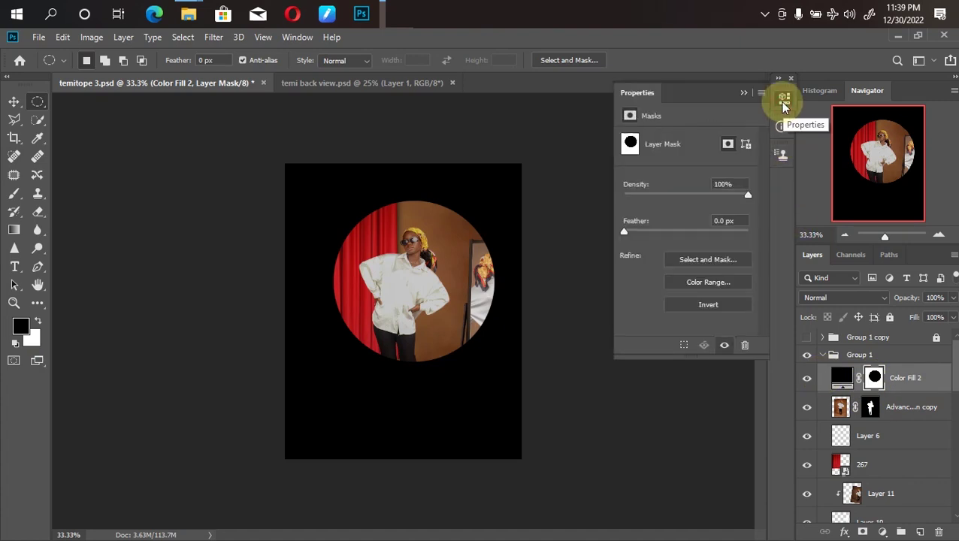
left_click(297, 37)
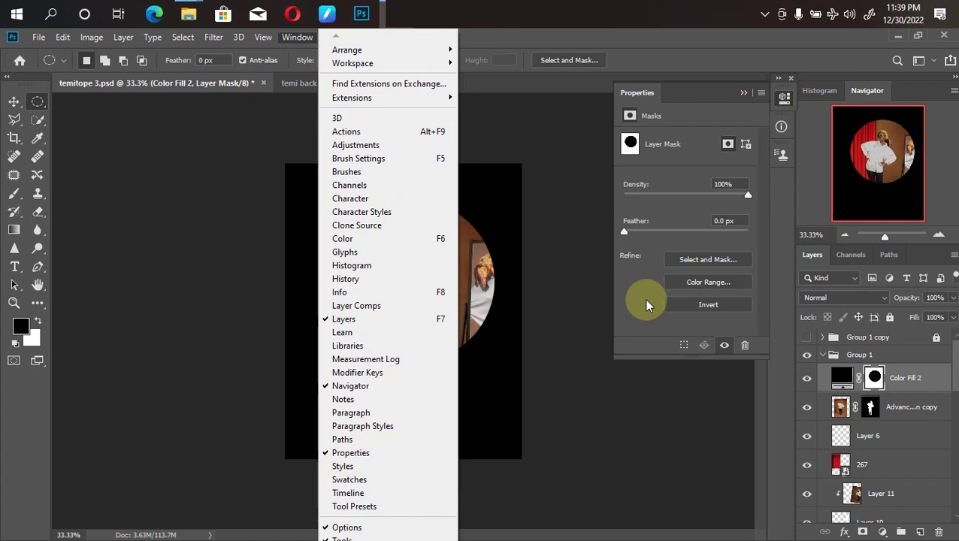
left_click(684, 213)
left_click_drag(661, 229, 727, 233)
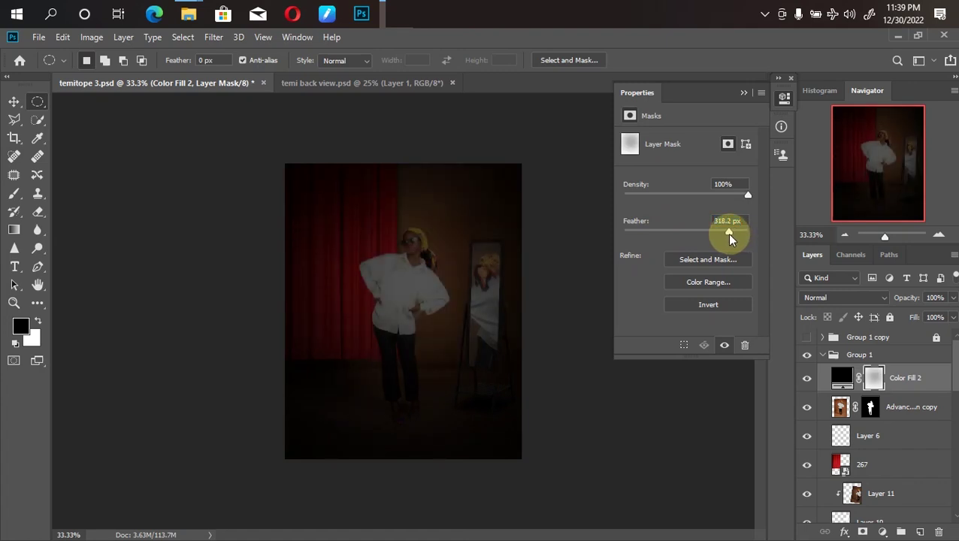
key("Return")
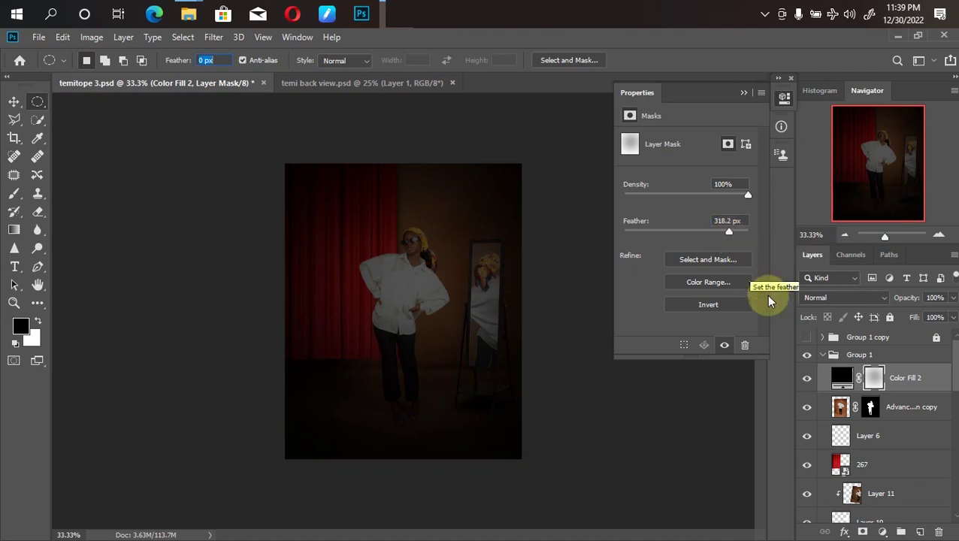
Lower the black vignette fill layer's opacity to 33% and check the effect on the image
left_click(951, 298)
left_click_drag(913, 315, 908, 317)
key("ctrl+plus")
key("ctrl+plus")
key("ctrl+plus")
key("ctrl+minus")
key("ctrl+minus")
key("ctrl+minus")
key("ctrl+minus")
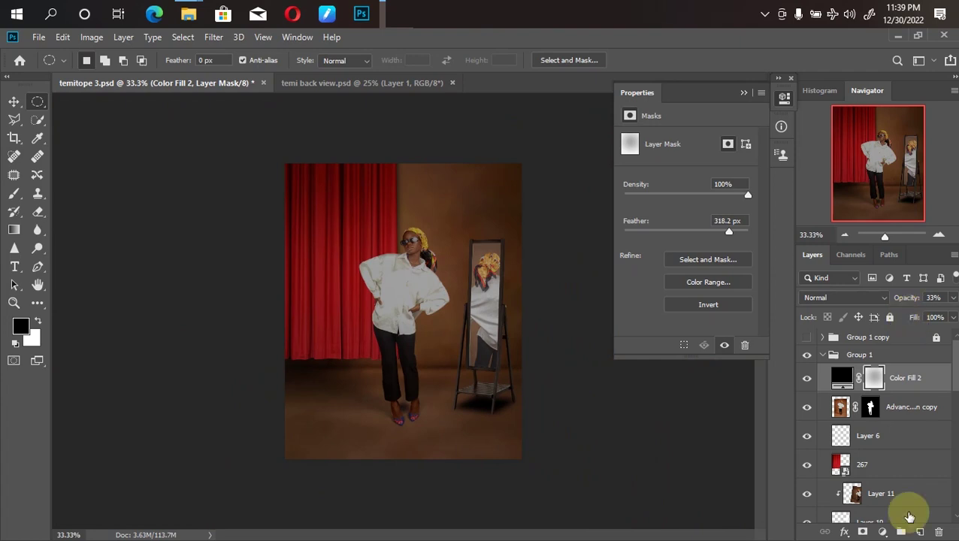
Add a Color Lookup adjustment layer above the vignette and load the 3DLUT file mela chocolate.CUBE
left_click(882, 532)
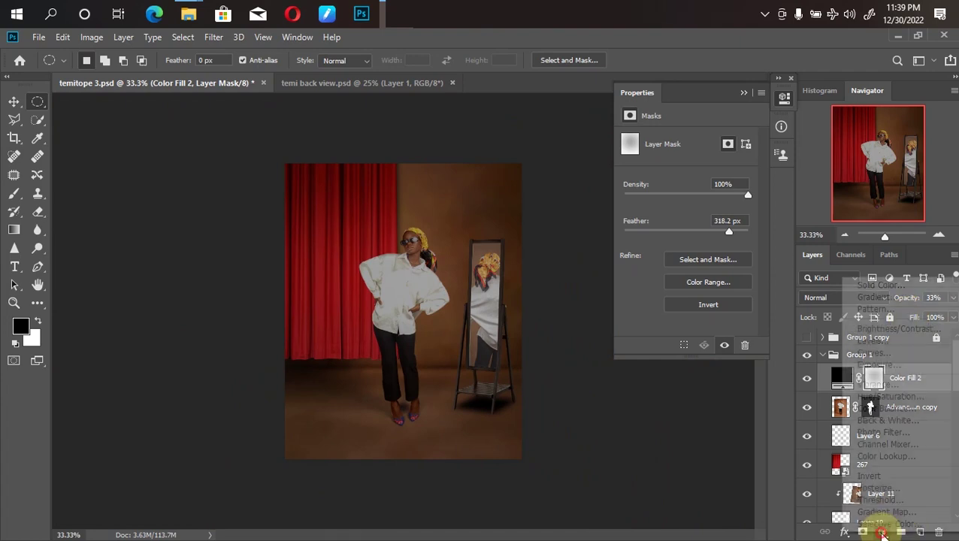
left_click(883, 456)
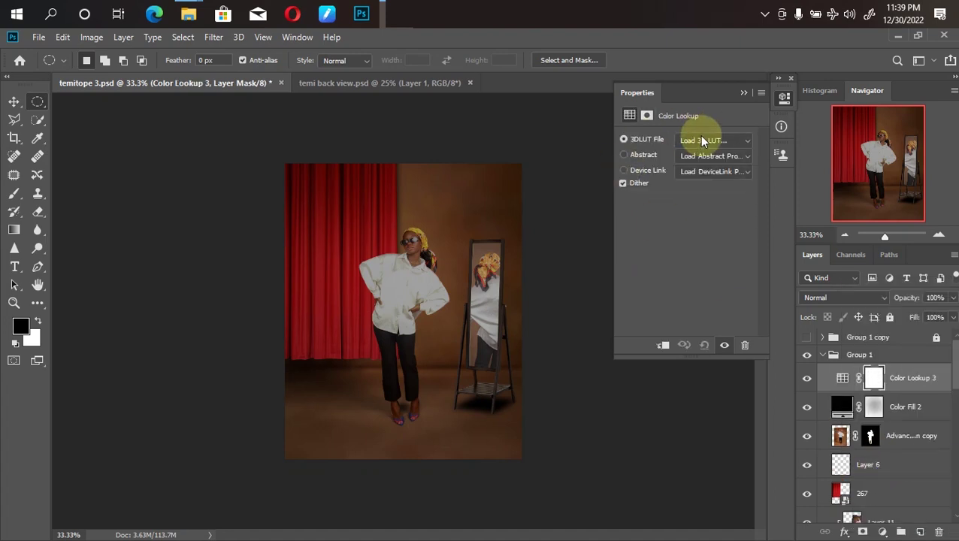
left_click(702, 141)
scroll(866, 282, "down", 3)
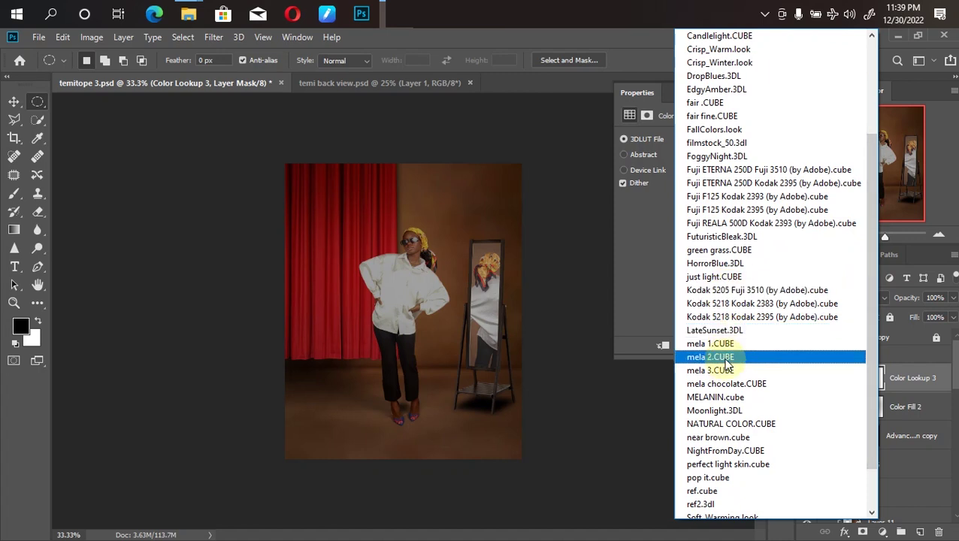
left_click(726, 384)
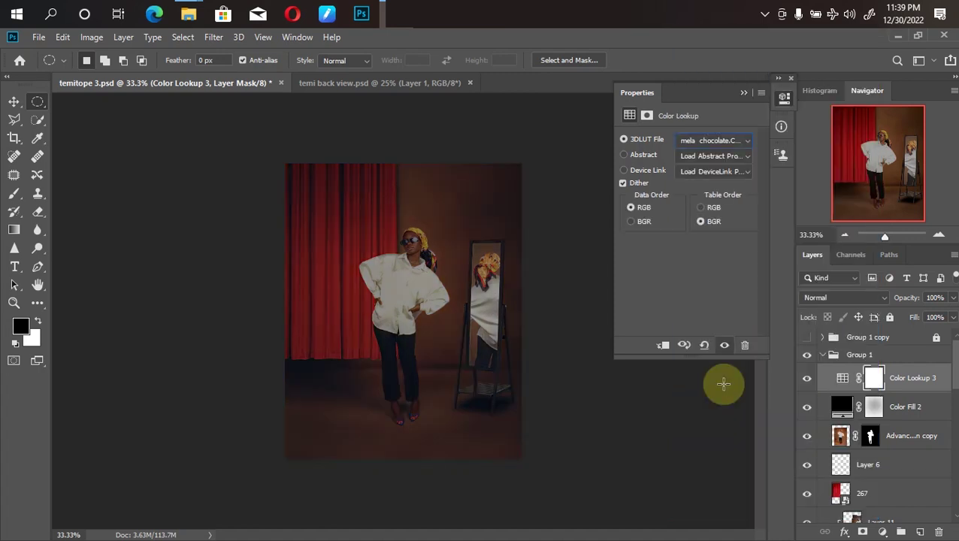